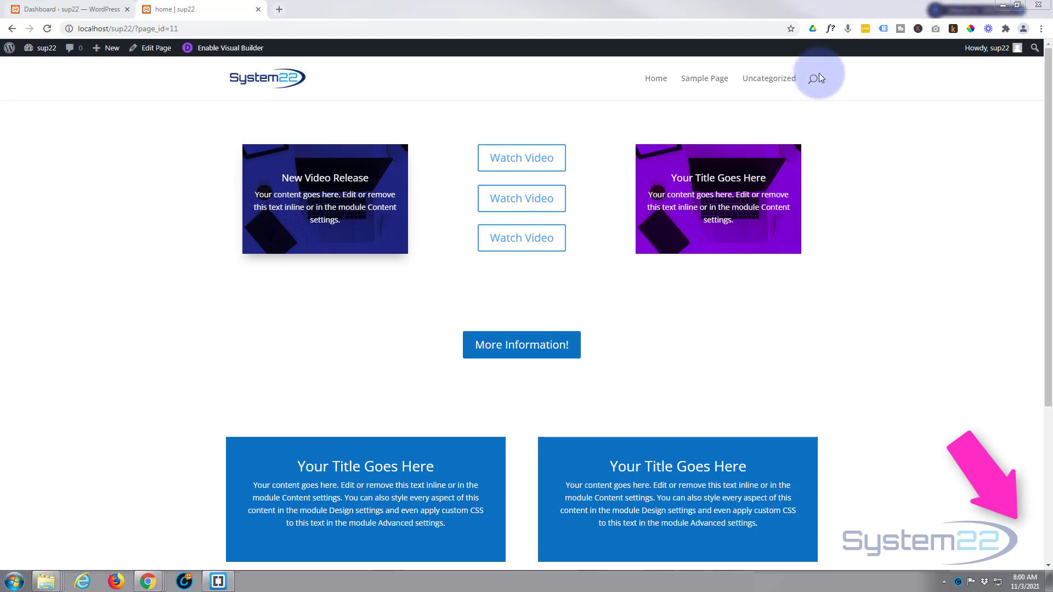
Preview the Watch Video lightbox and the More Information! popup on the live home page.
left_click(520, 198)
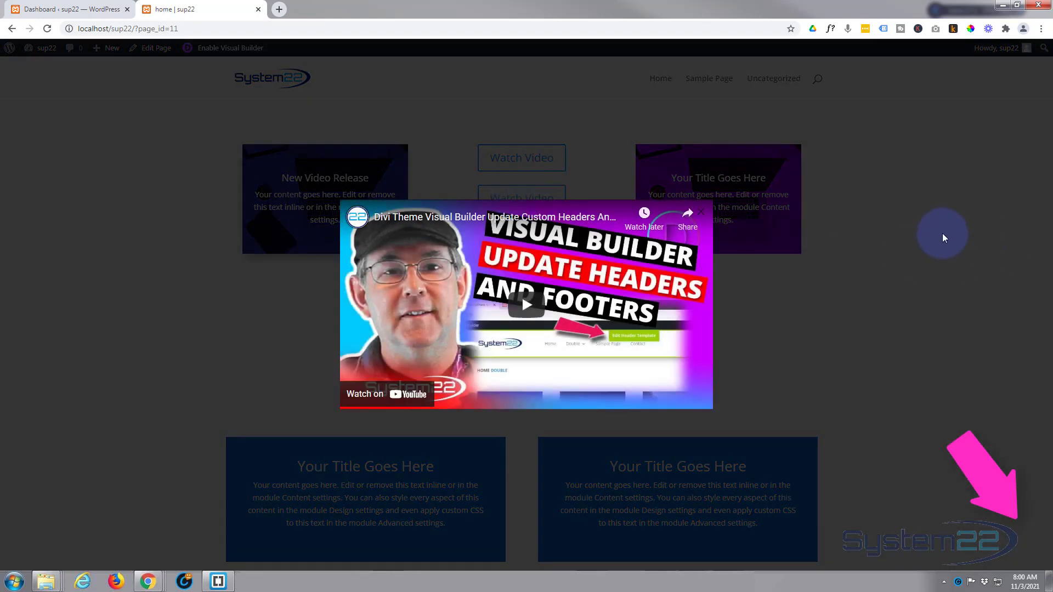
left_click(943, 233)
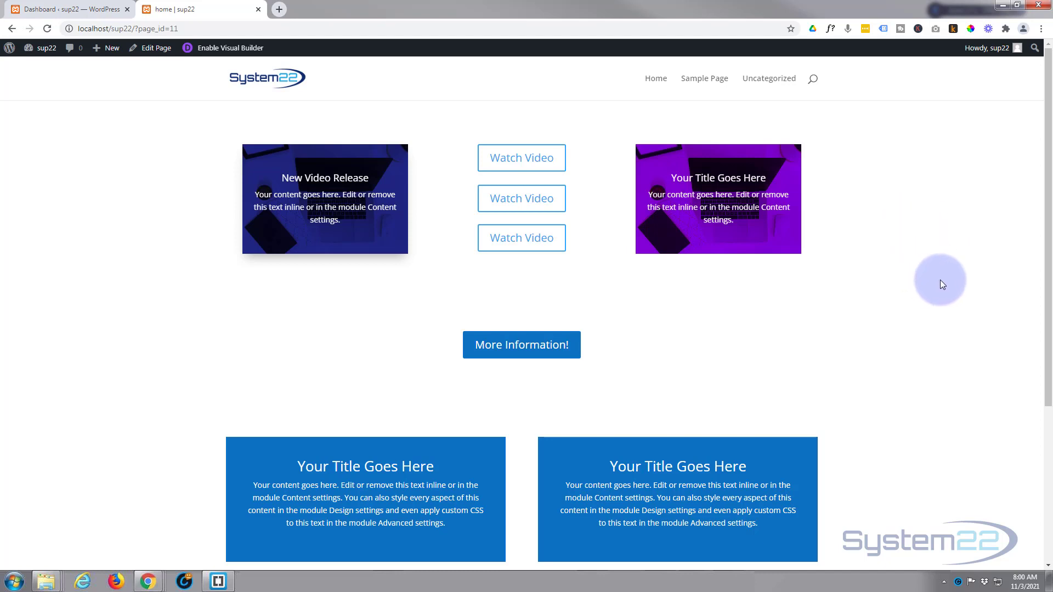
left_click(509, 344)
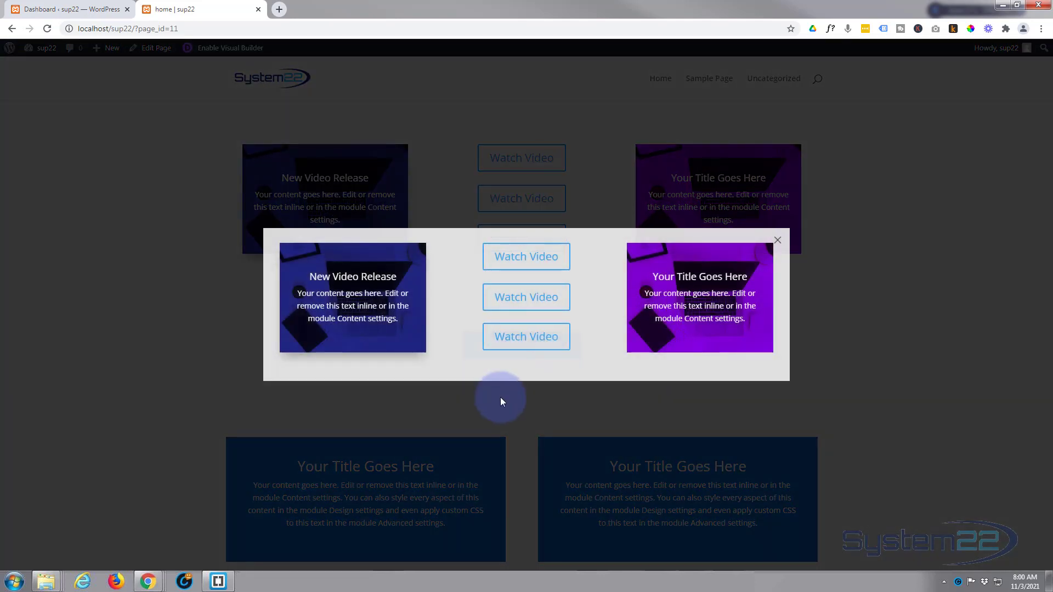
left_click(777, 241)
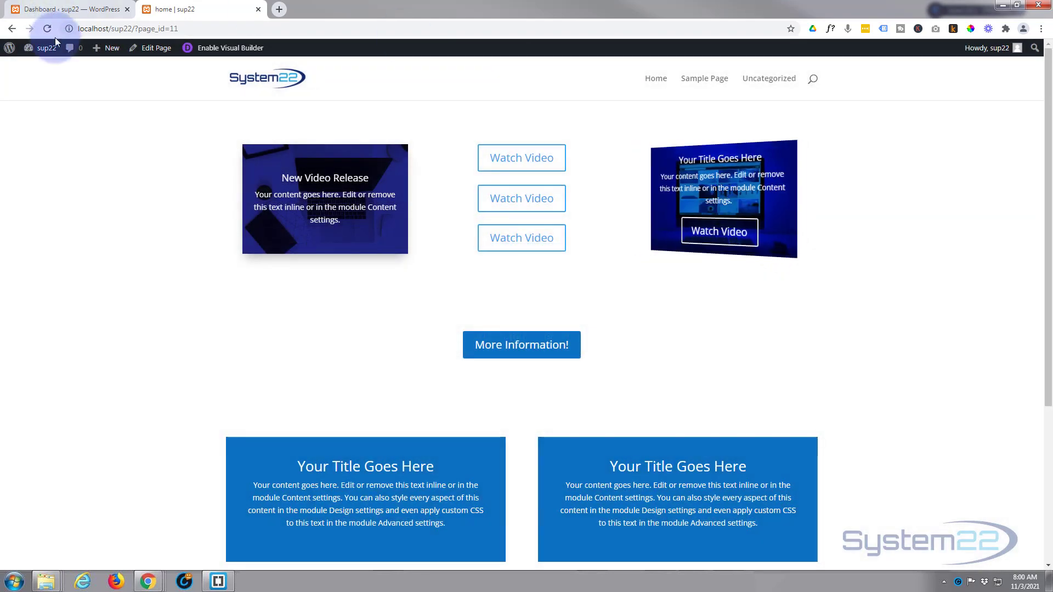
Turn on Enable Divi Popup in Divi Supreme Pro settings, save, and return to the home page.
left_click(59, 10)
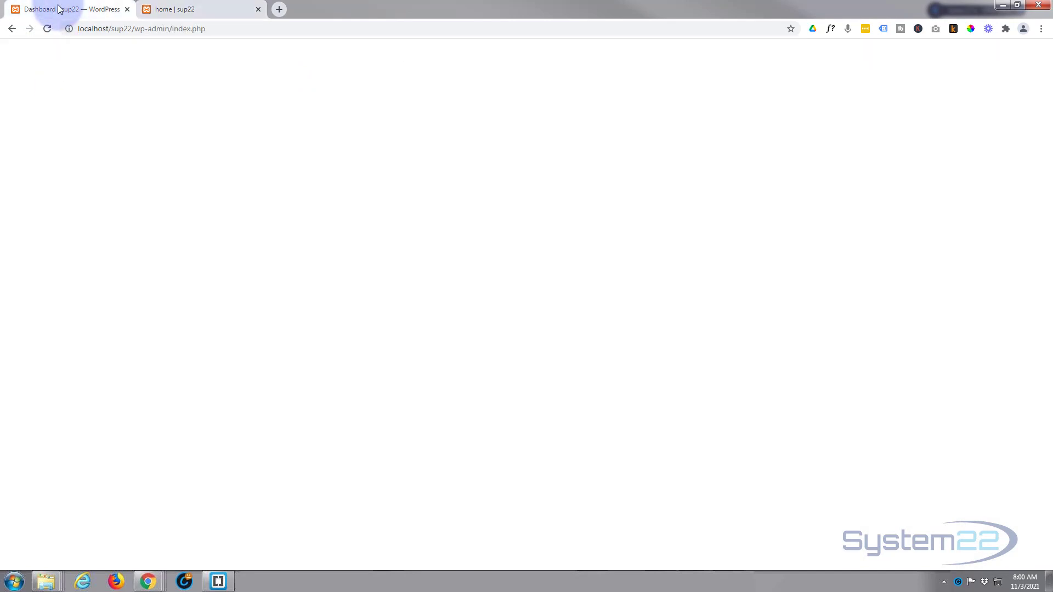
mouse_move(61, 339)
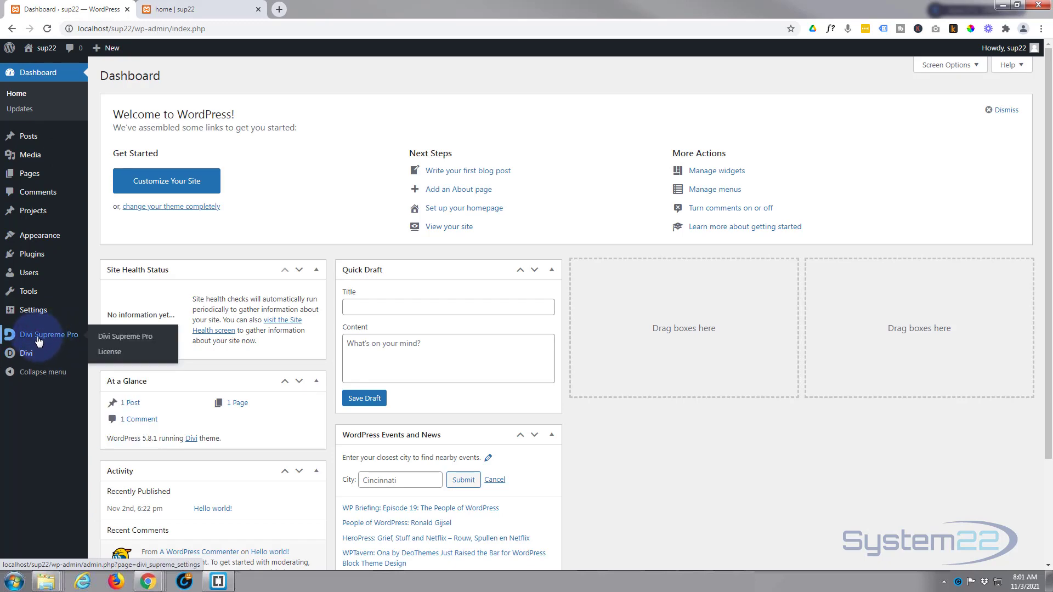
left_click(39, 340)
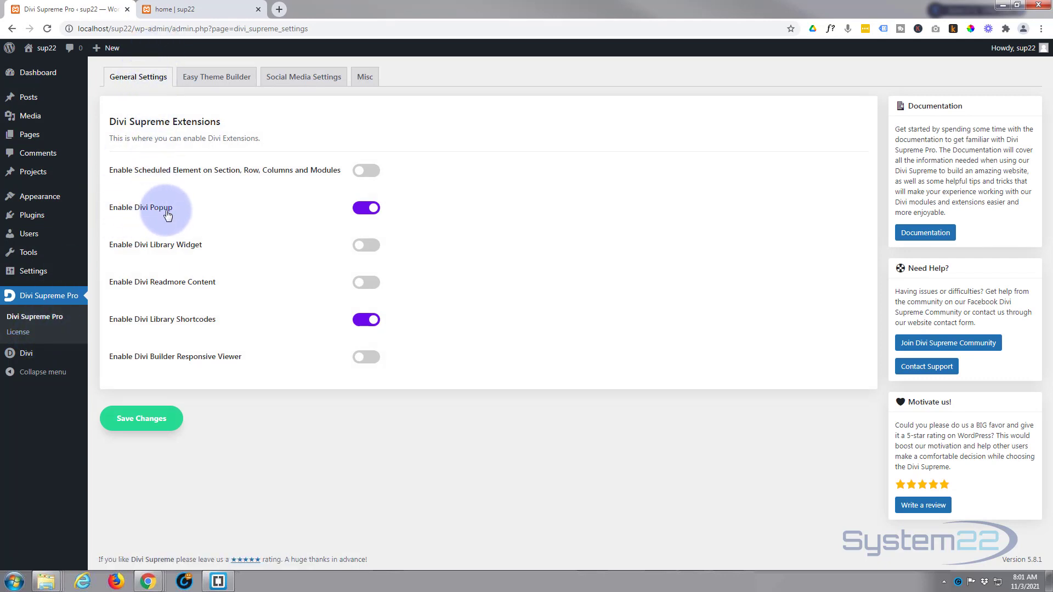
left_click(372, 210)
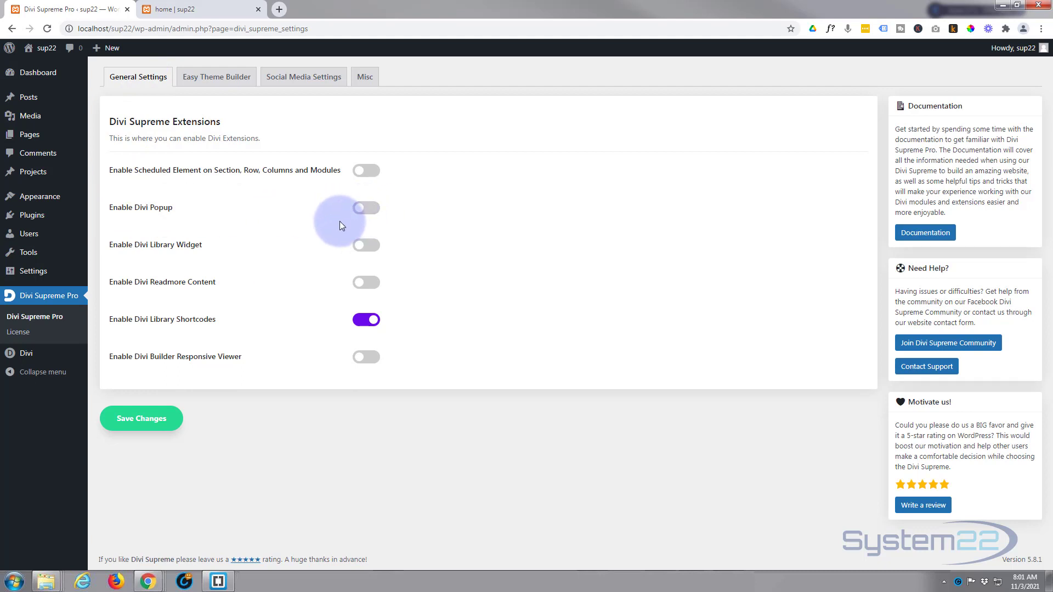
left_click(372, 210)
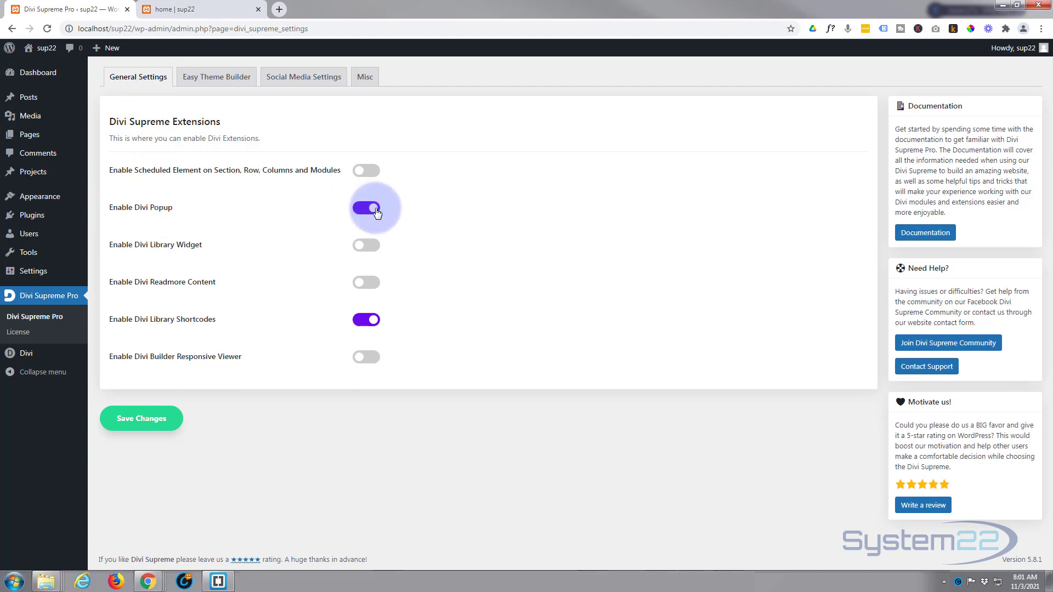
left_click(147, 429)
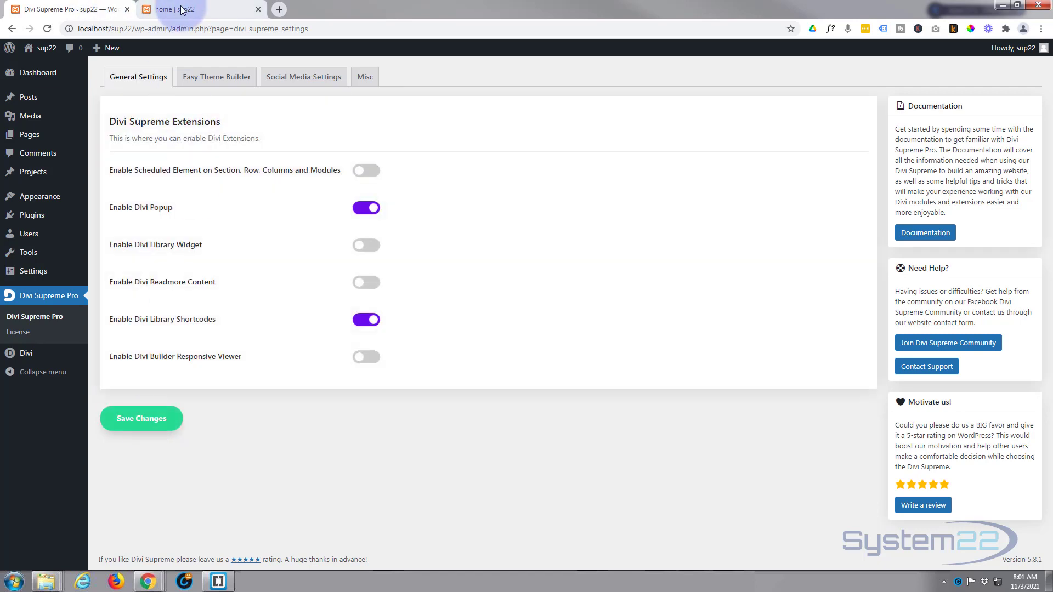
left_click(183, 10)
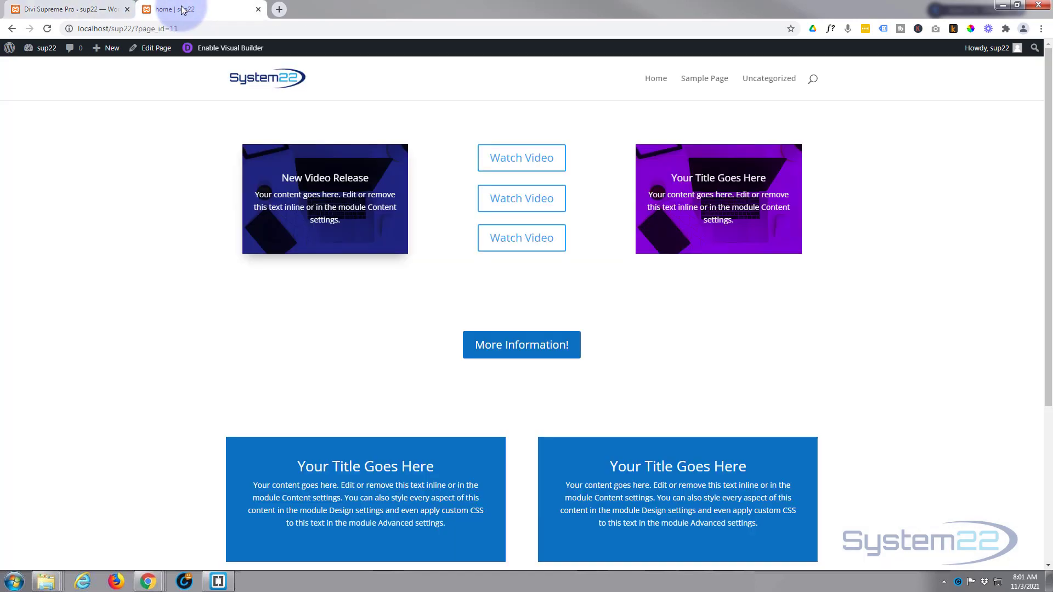
Launch Enable Visual Builder on the home page from the WordPress admin bar.
left_click(213, 50)
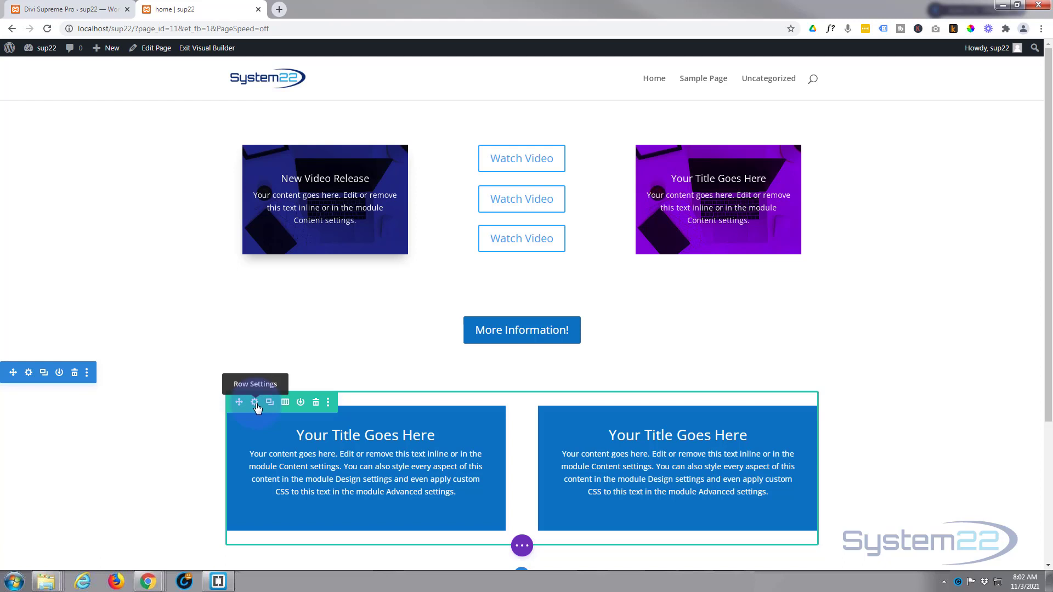
Give the blue title-box row 20px left padding, linked so the right padding matches.
left_click(255, 403)
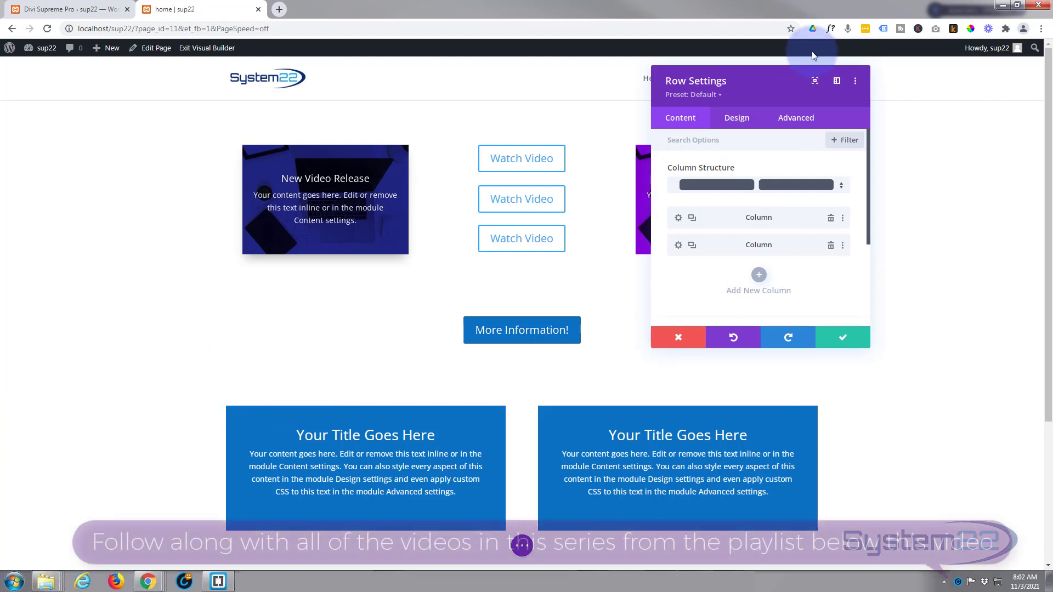
left_click(742, 120)
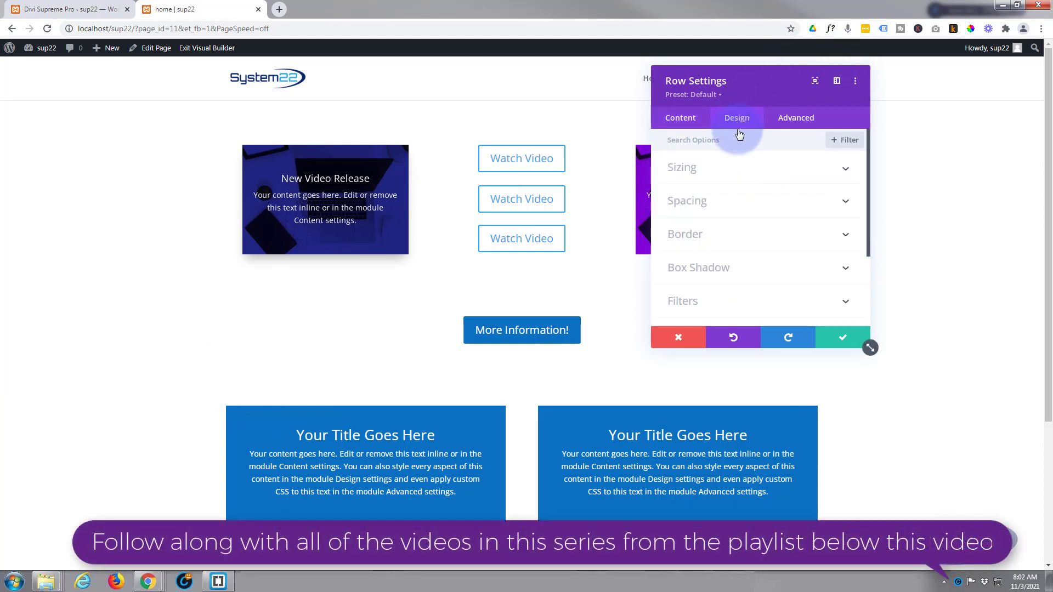
left_click(739, 202)
left_click(671, 250)
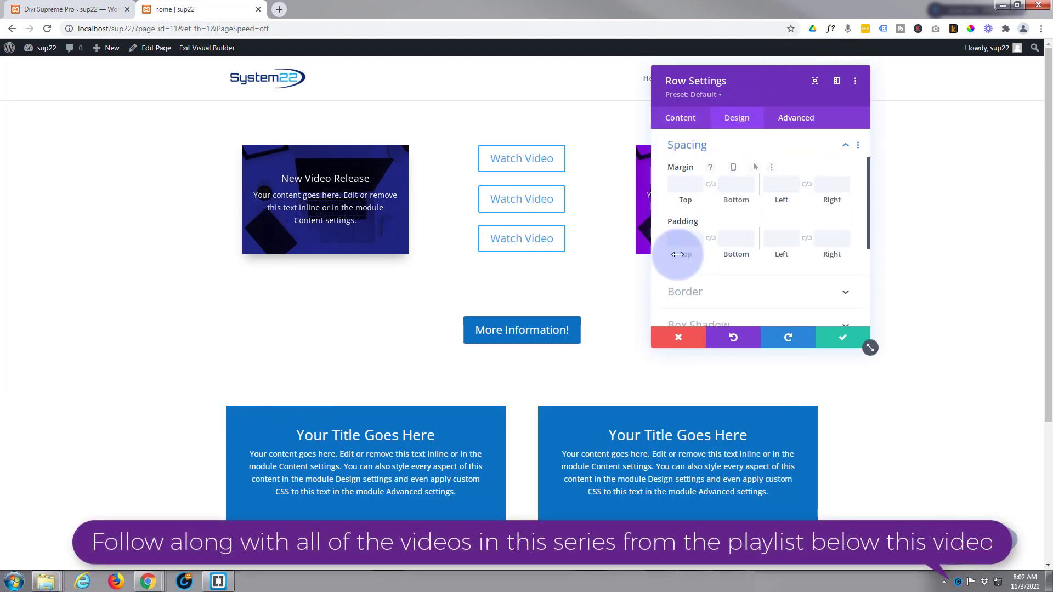
left_click(773, 238)
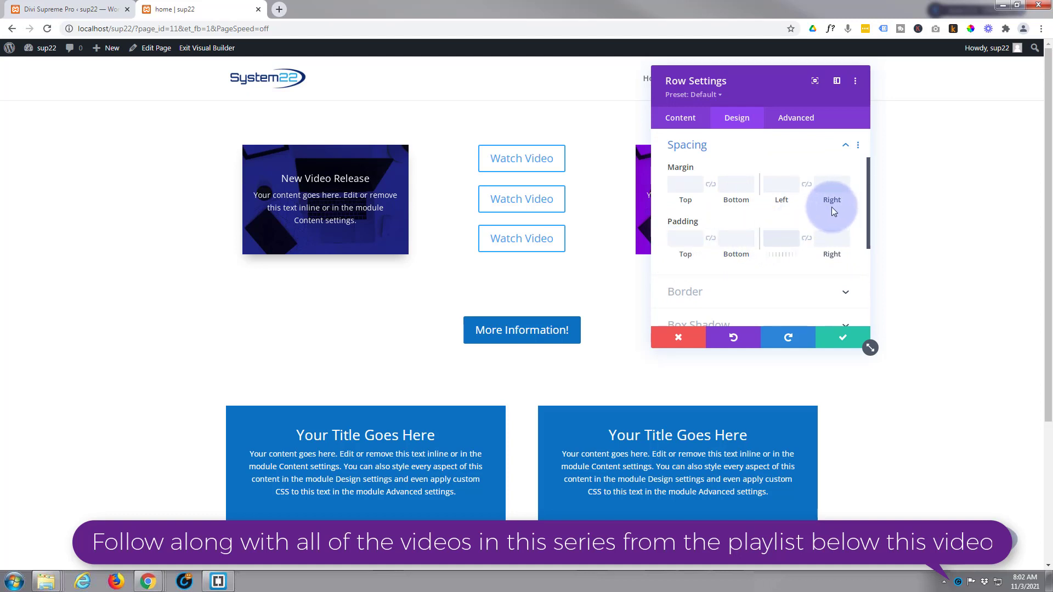
type("20px")
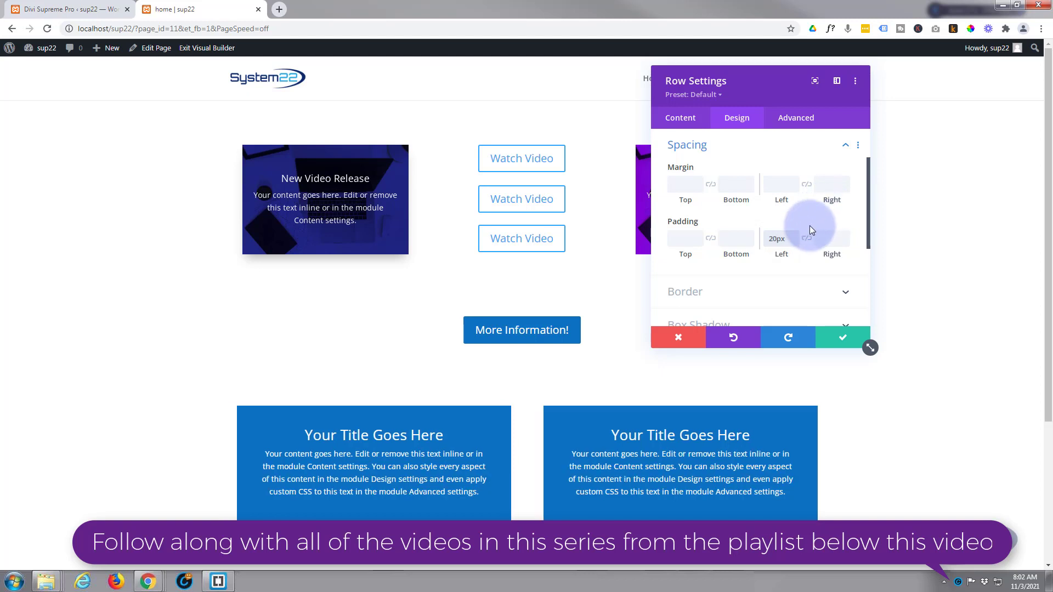
left_click(809, 244)
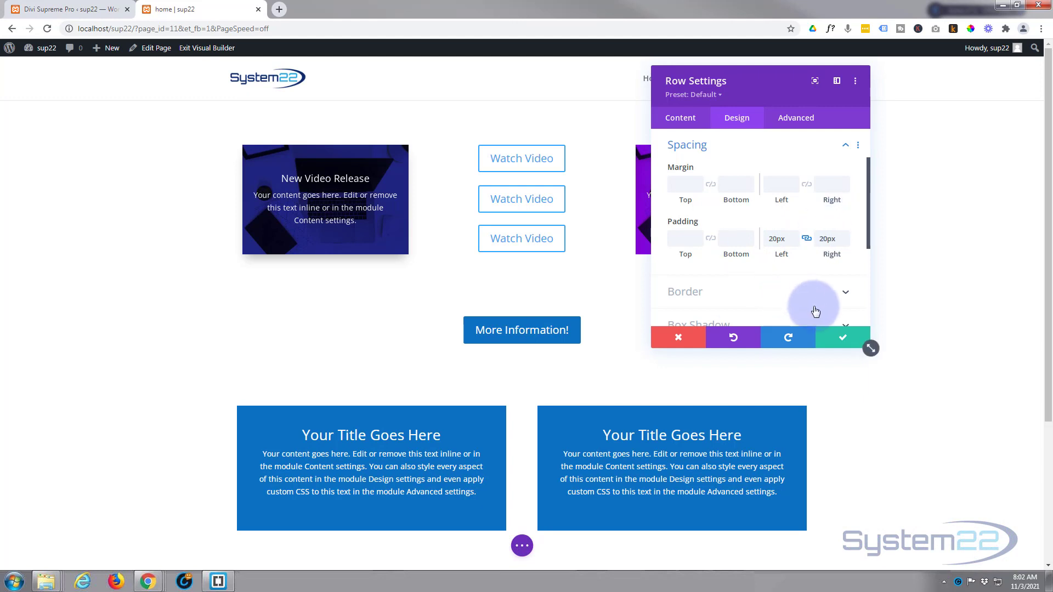
Save the row's 20px padding and nudge its left padding on the page.
left_click(843, 340)
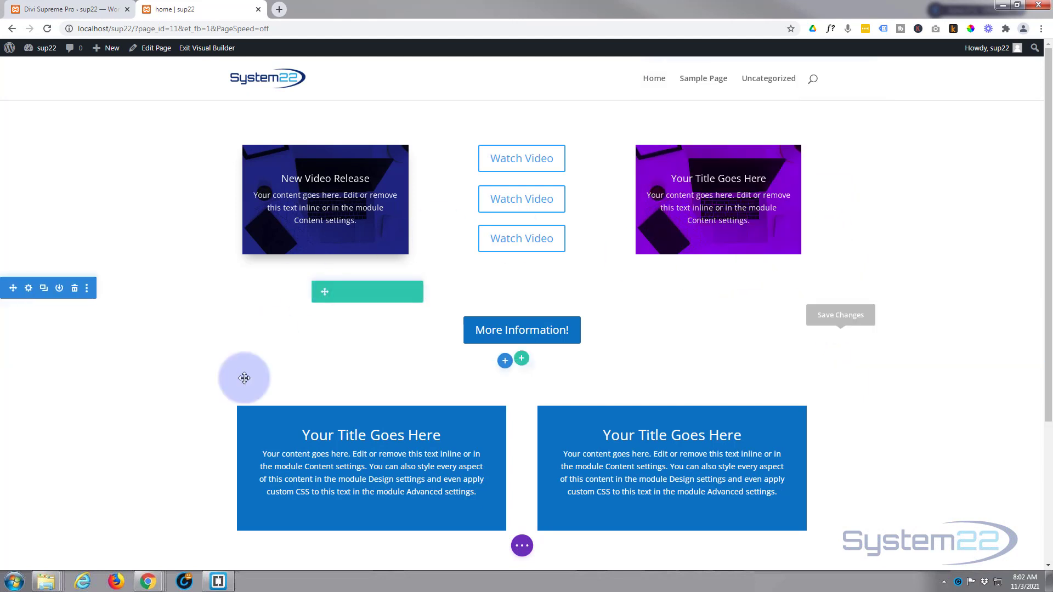
mouse_move(230, 436)
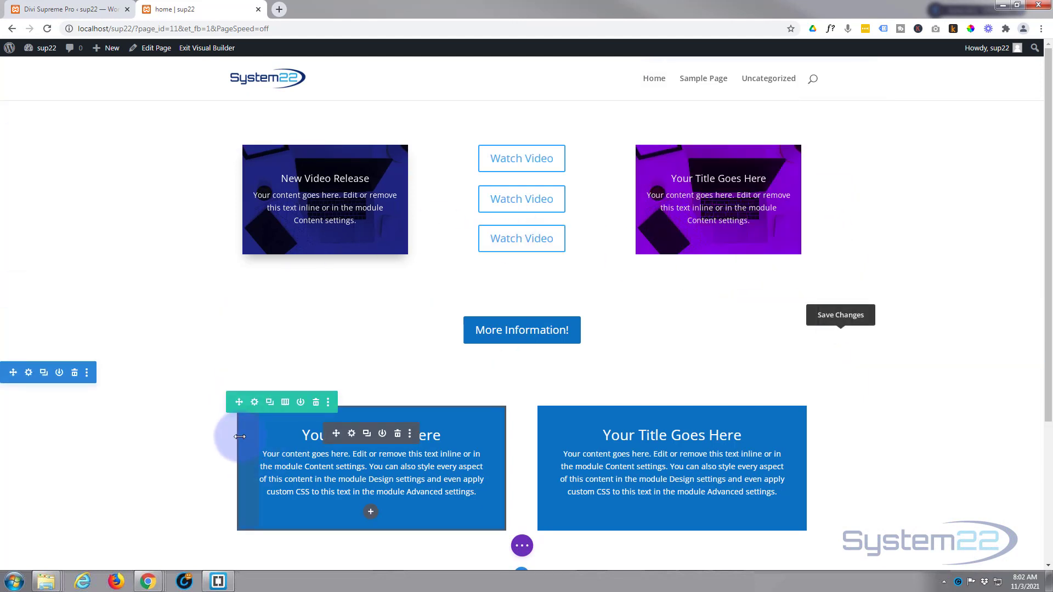
left_click_drag(230, 438, 229, 437)
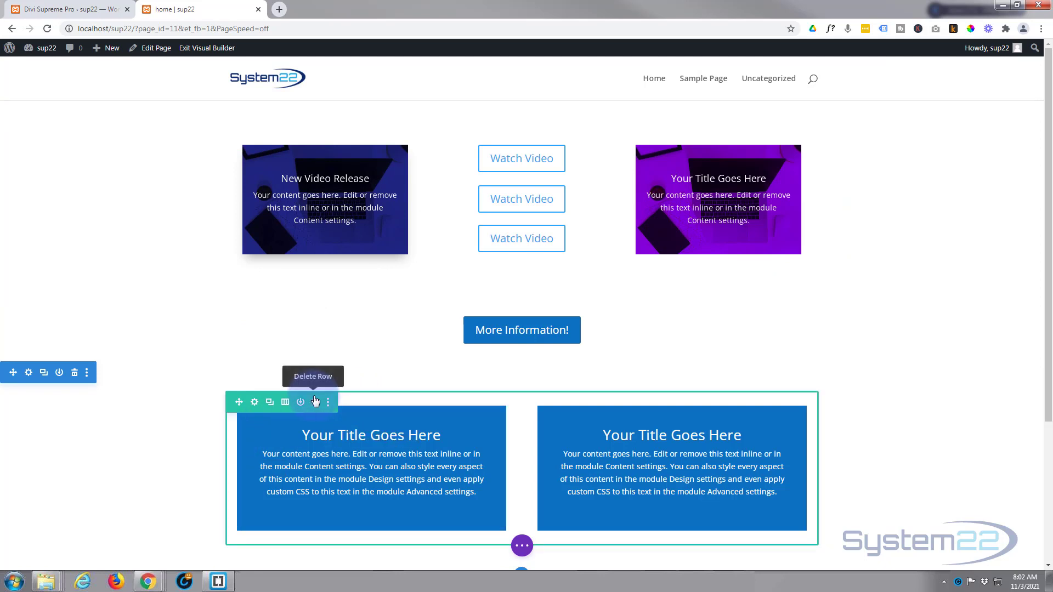
Give the row a white background at reduced opacity, rgba(255,255,255,0.84), and save.
left_click(255, 403)
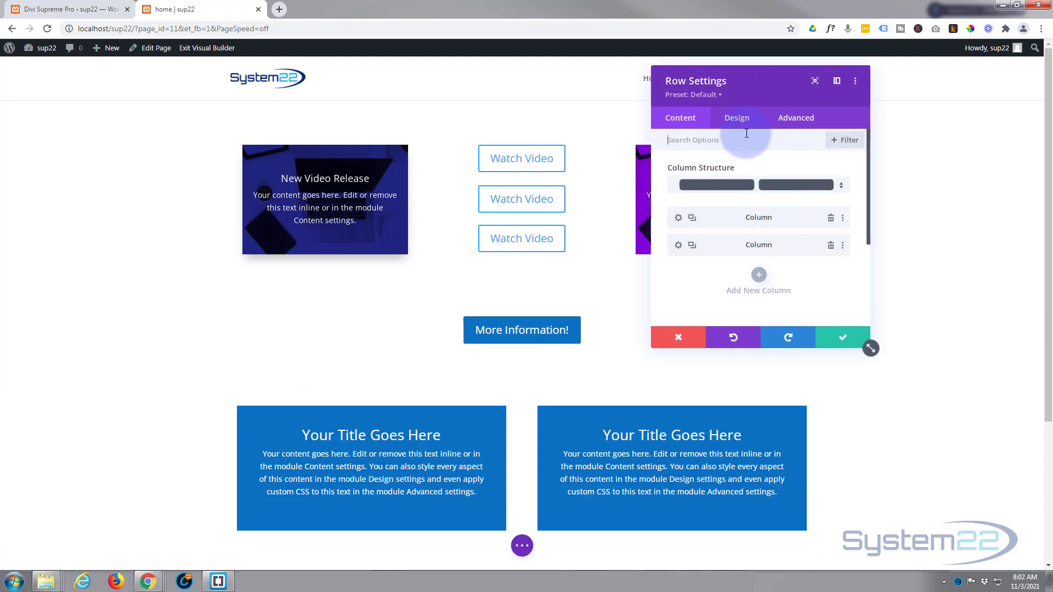
scroll(706, 187, "down", 2)
left_click(768, 256)
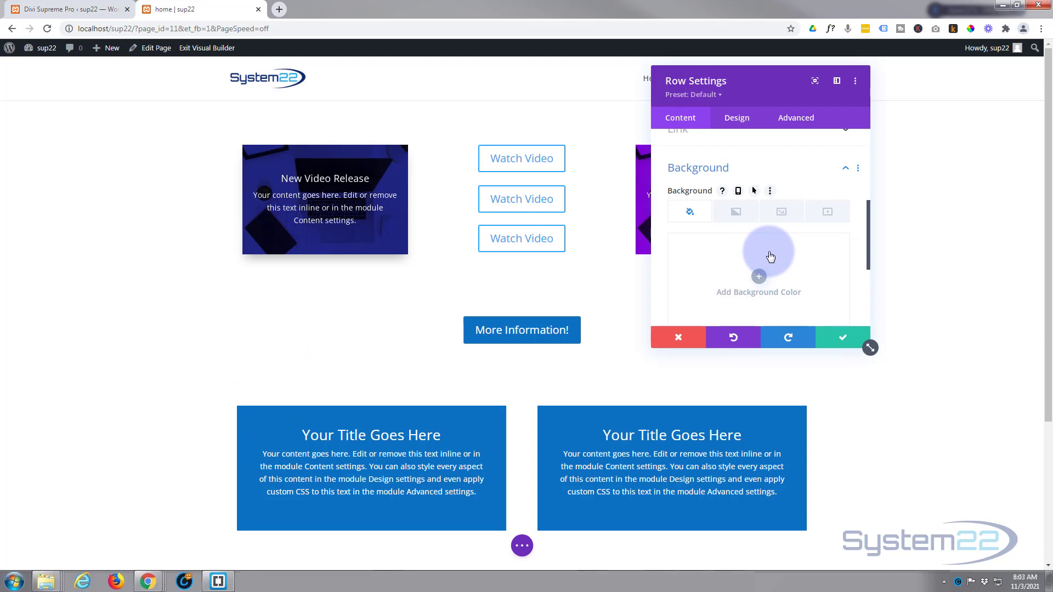
left_click(771, 256)
left_click(724, 245)
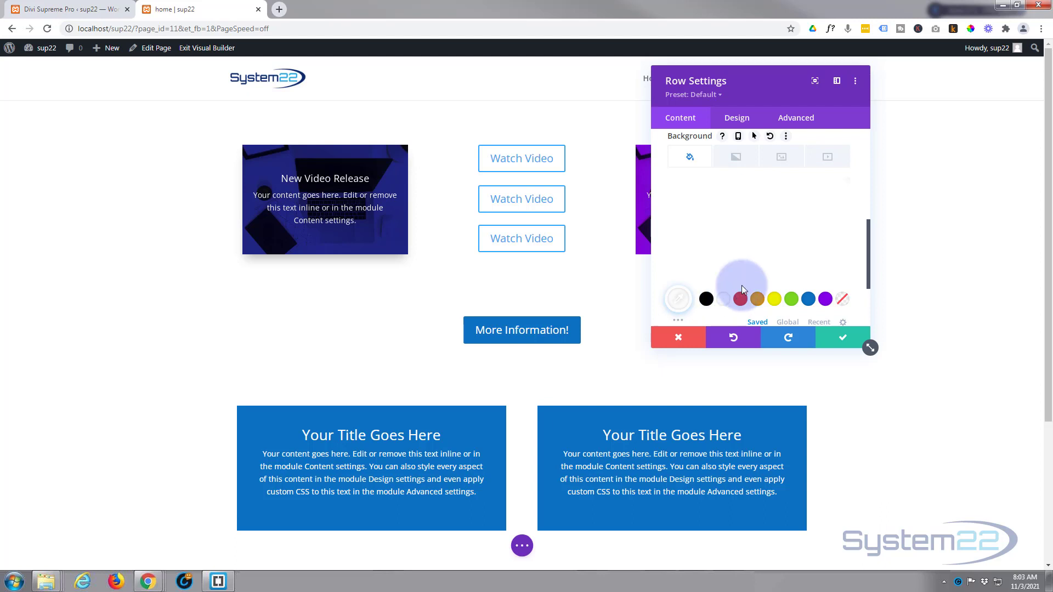
left_click(802, 236)
left_click(839, 198)
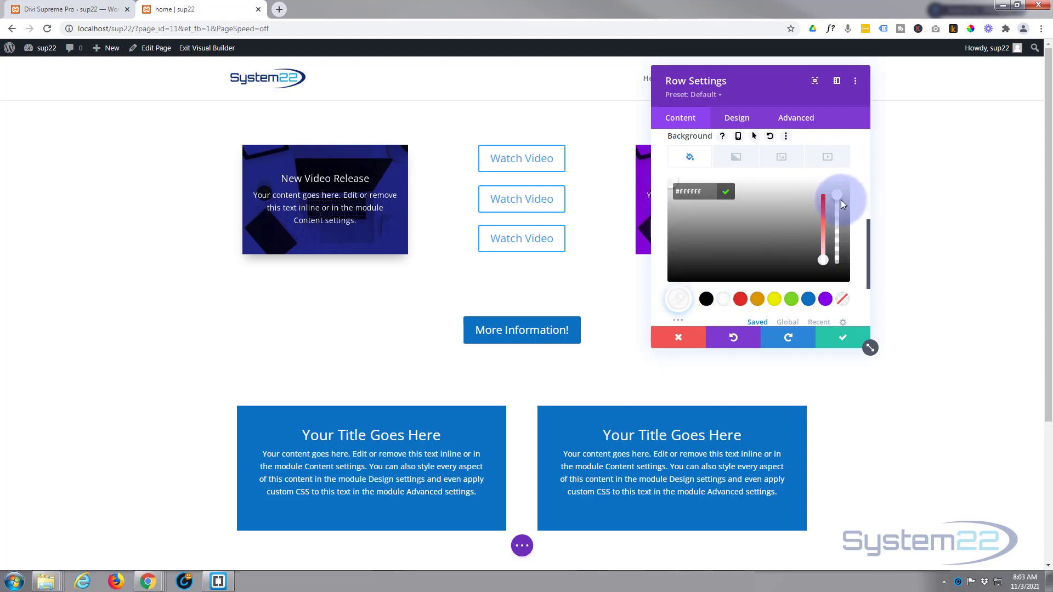
left_click_drag(838, 197, 841, 216)
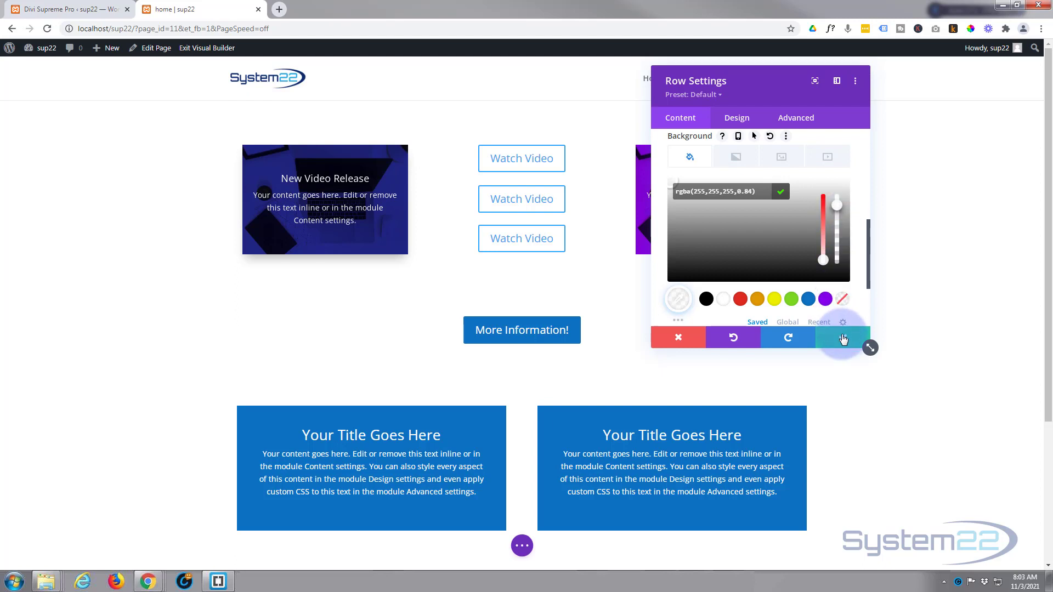
left_click(843, 339)
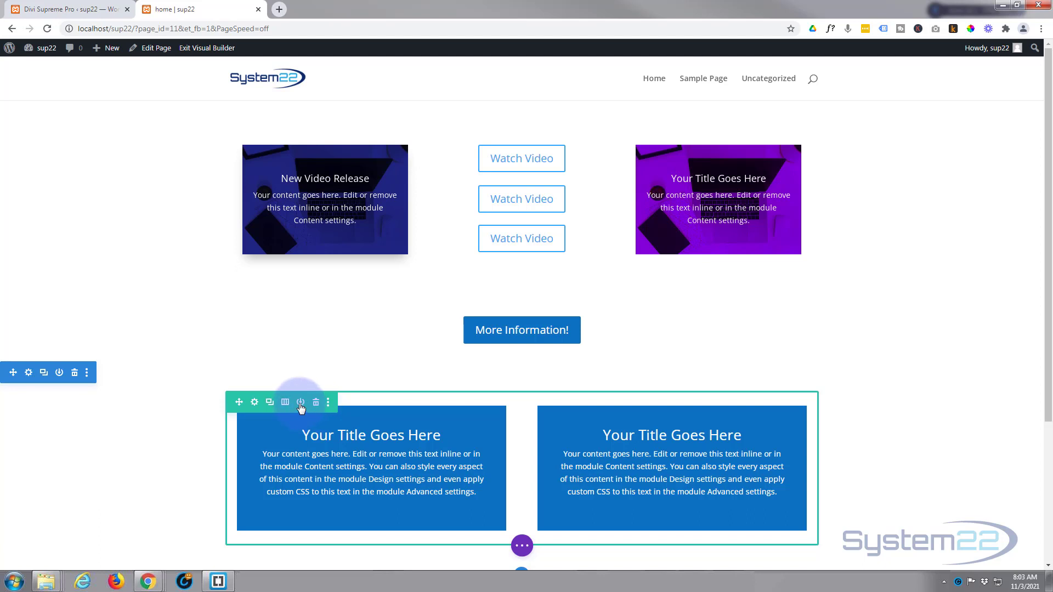
Save the blue title-box row to the Divi Library with Layout Name '2 col row'.
left_click(300, 404)
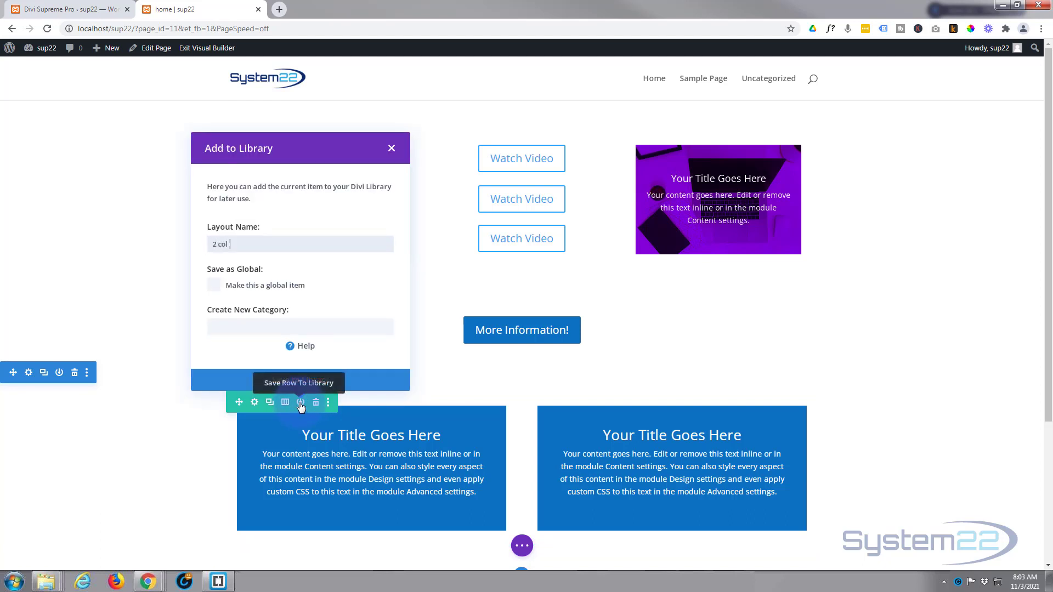
type("2 col row")
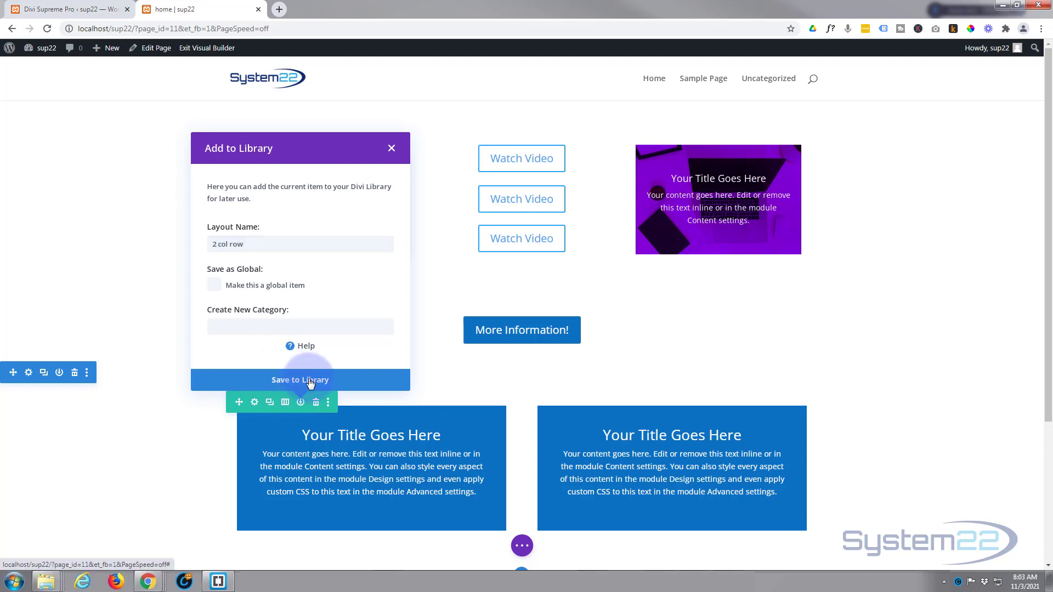
left_click(310, 383)
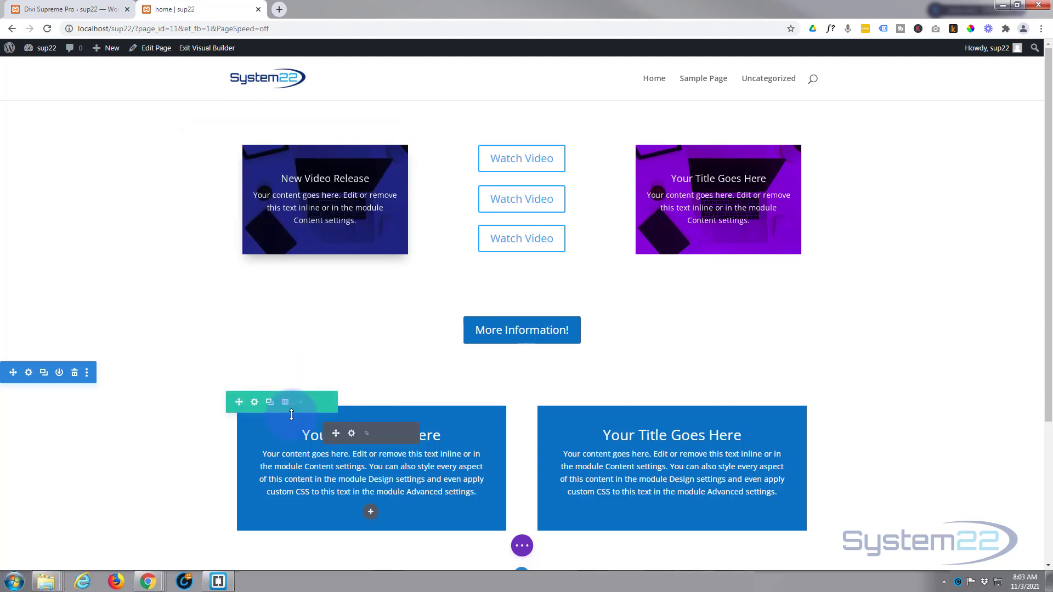
Clear the row's 20px left and right padding values and save the row settings.
left_click(255, 403)
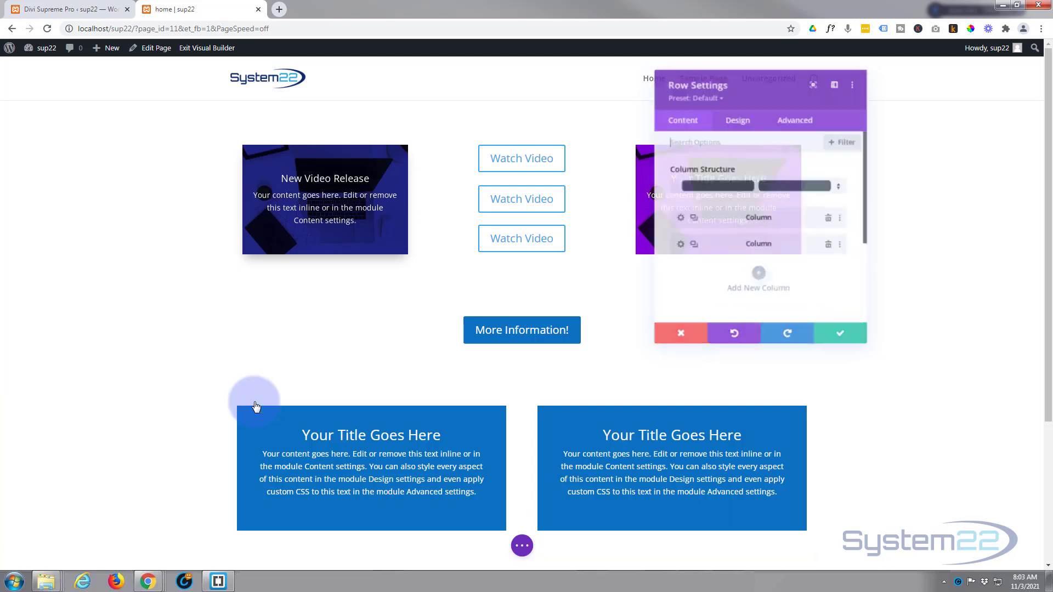
left_click(745, 122)
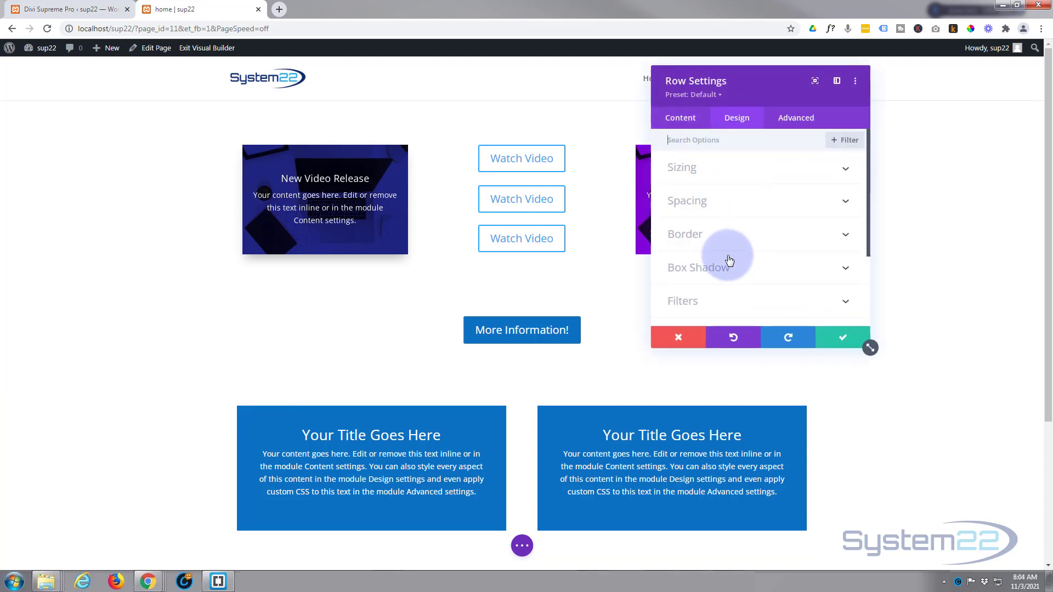
left_click(733, 211)
double_click(784, 241)
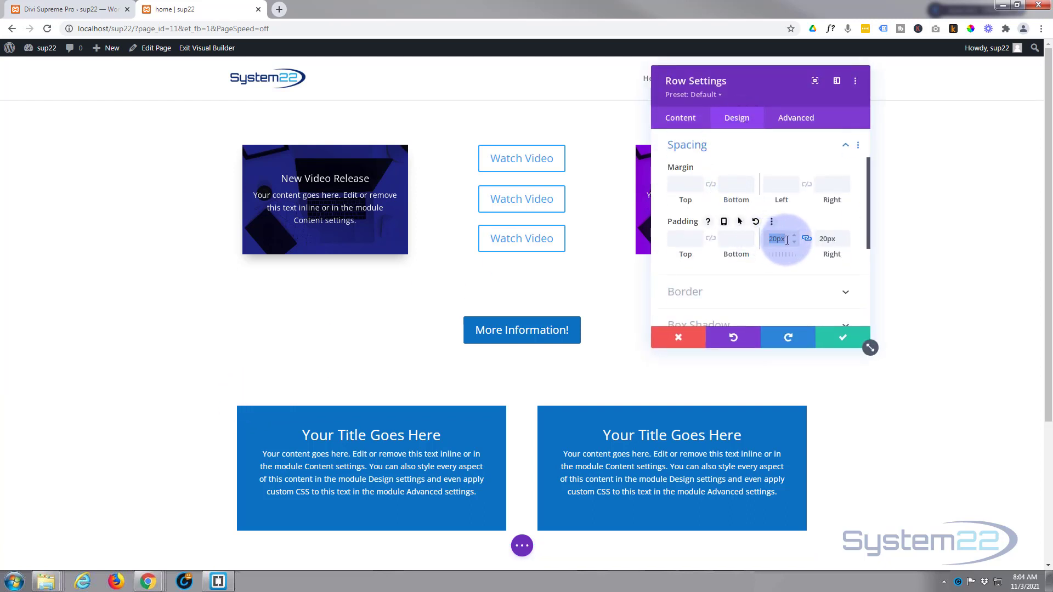
key("BackSpace")
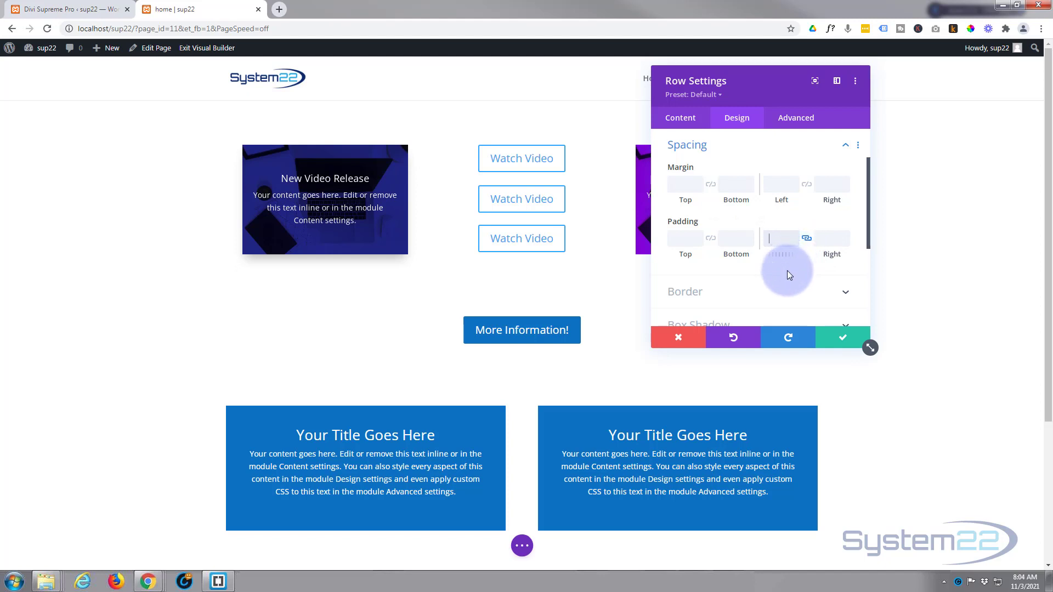
left_click(851, 342)
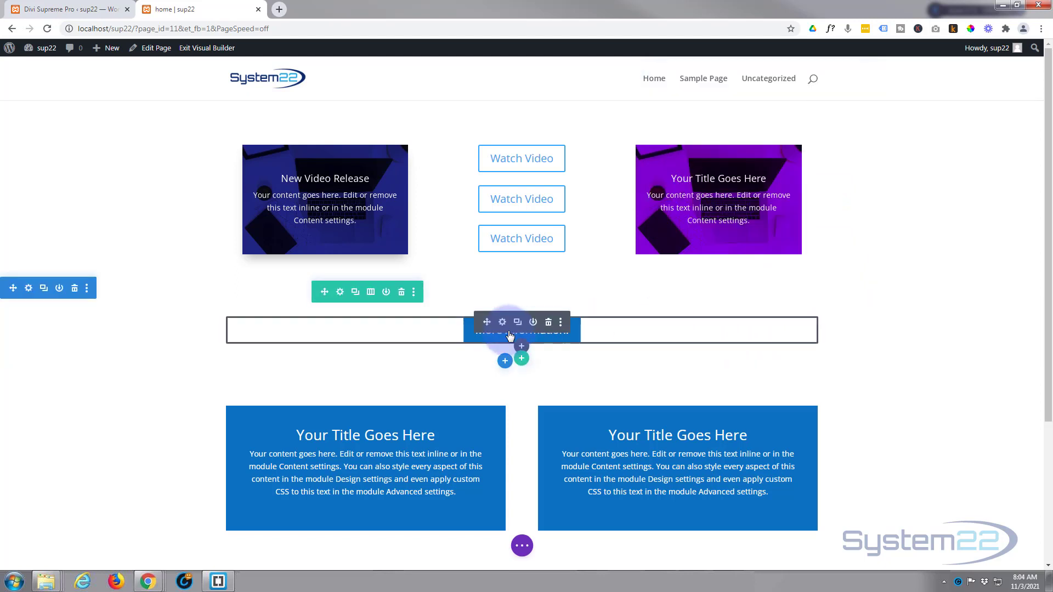
Replace the More Information! button with a new Button module labelled 'More Info!'.
left_click(549, 323)
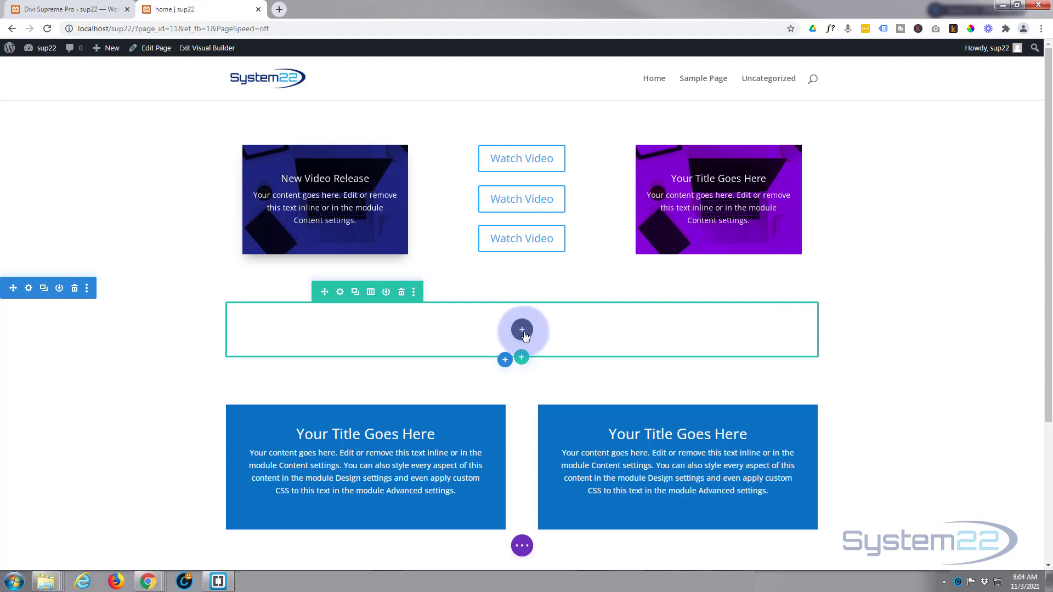
left_click(522, 330)
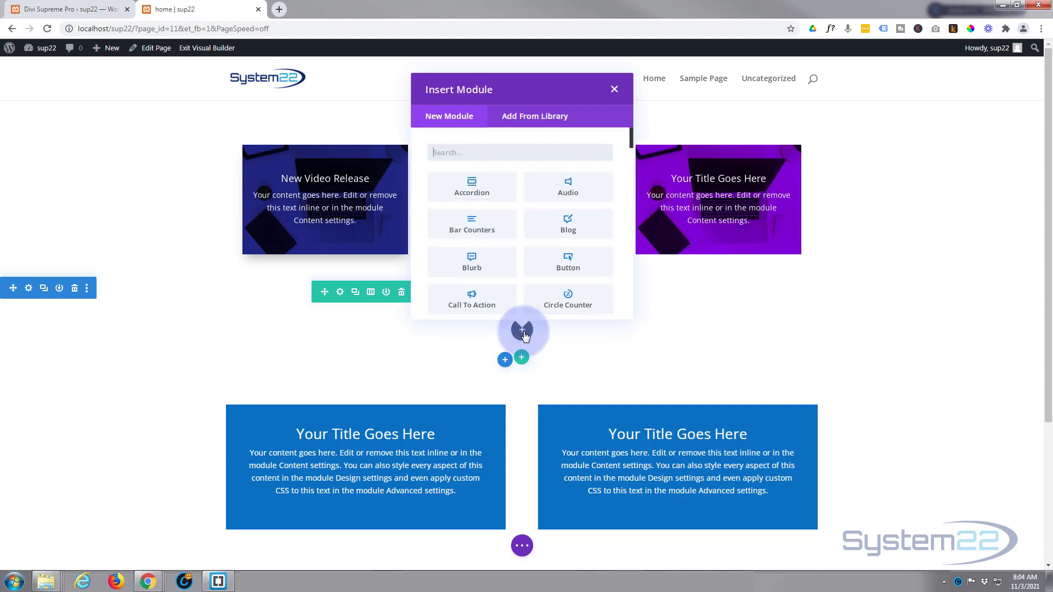
left_click(567, 273)
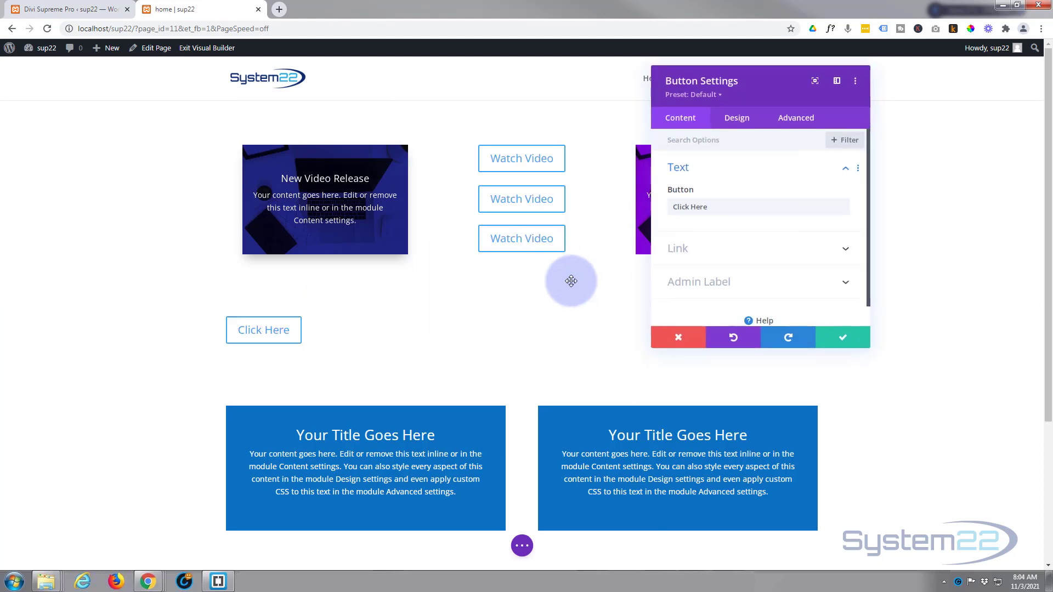
left_click_drag(714, 207, 654, 208)
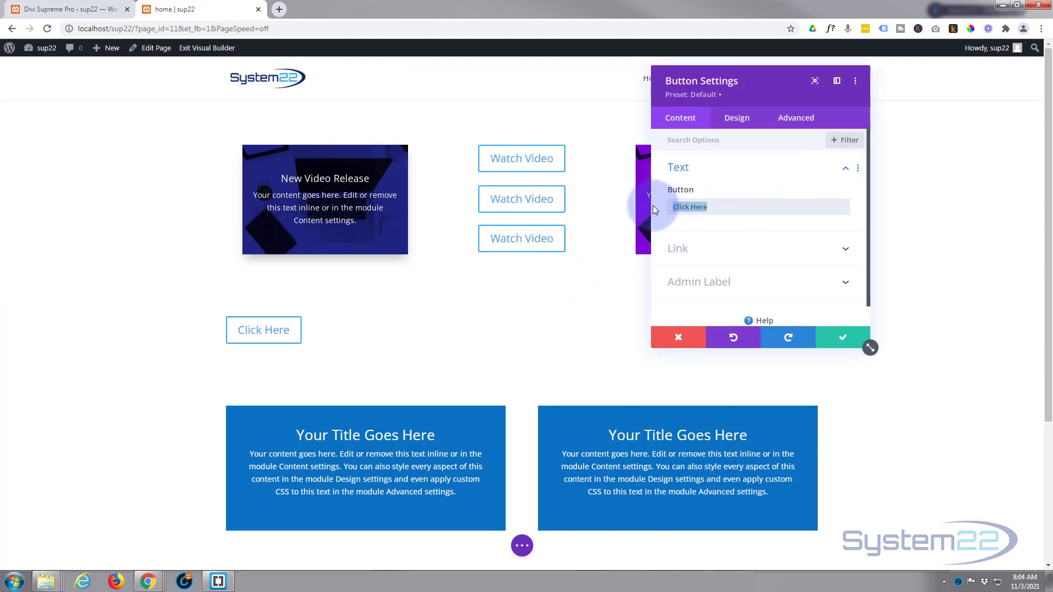
type("More Info!")
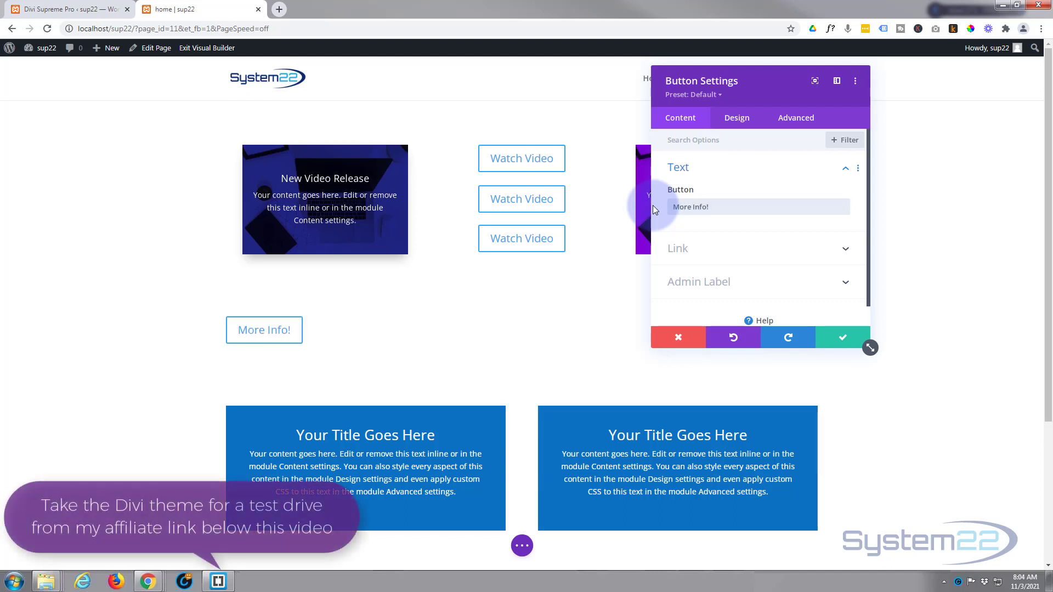
scroll(788, 207, "down", 1)
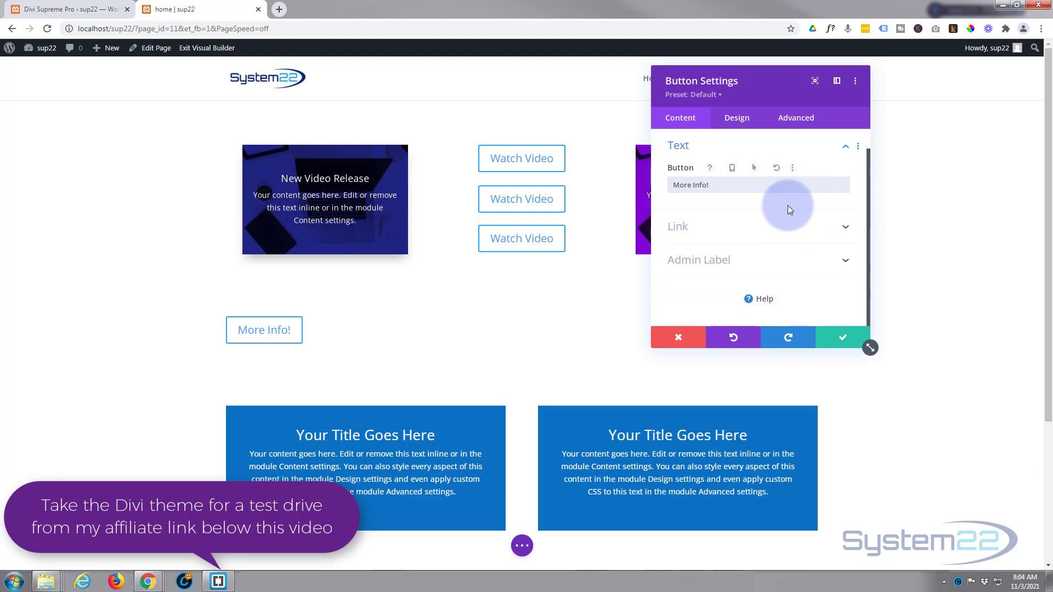
left_click(752, 223)
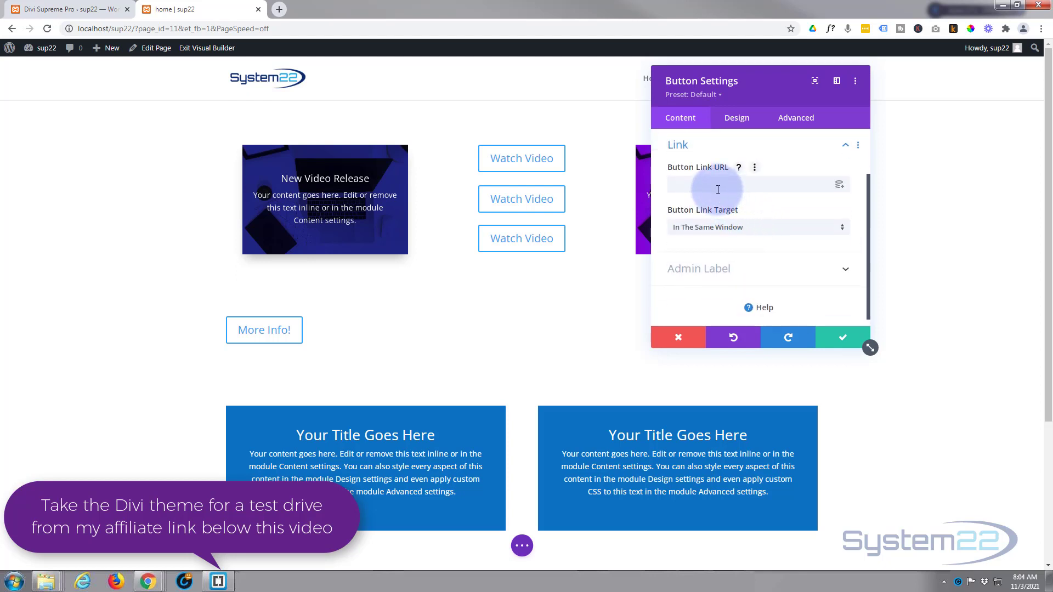
left_click(738, 120)
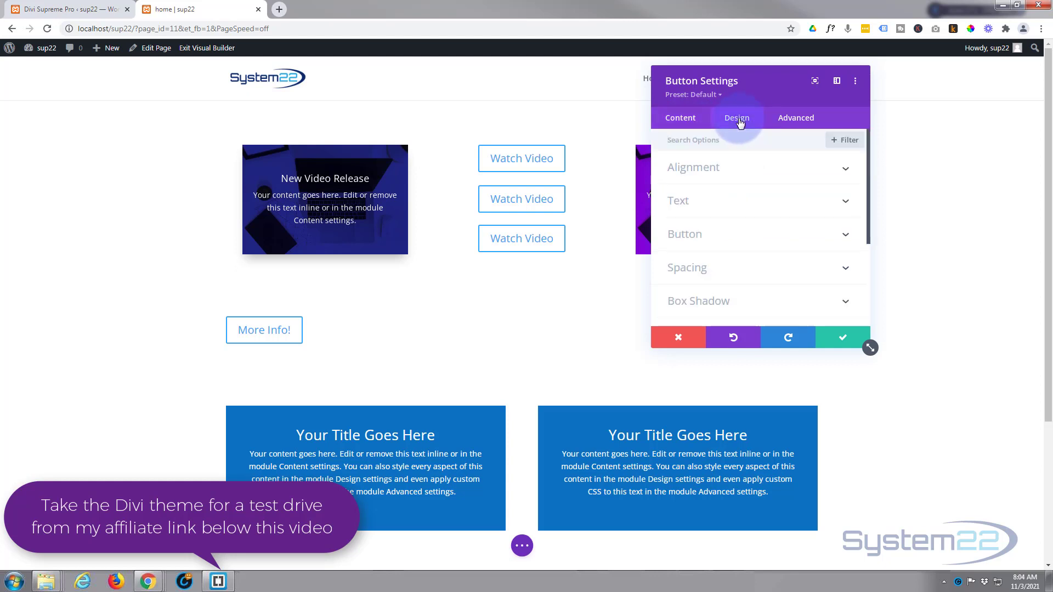
Centre the More Info! button and turn on Use Custom Styles for Button.
left_click(757, 181)
left_click(757, 211)
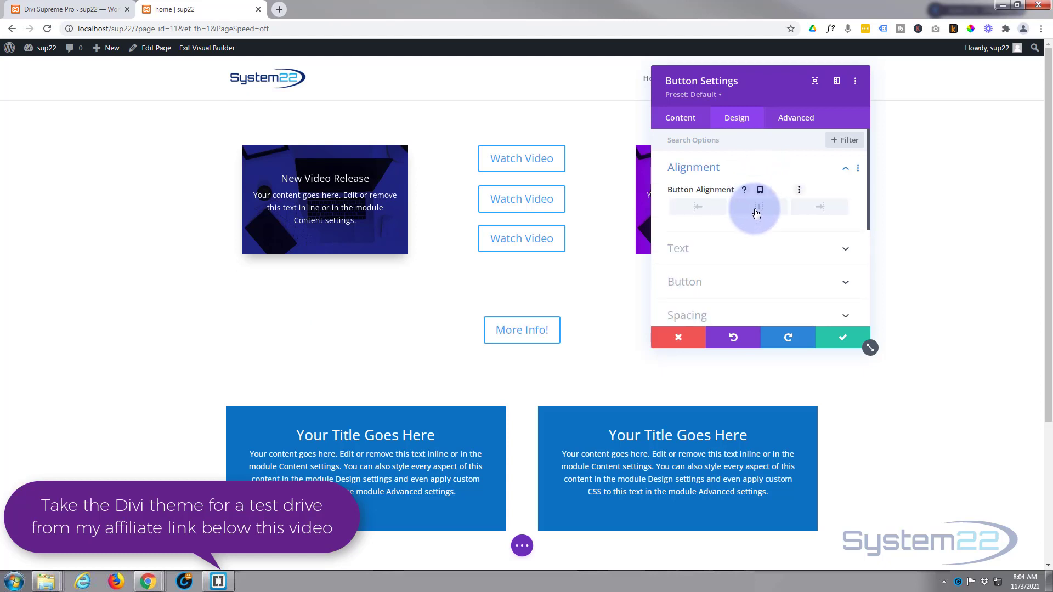
scroll(753, 210, "down", 1)
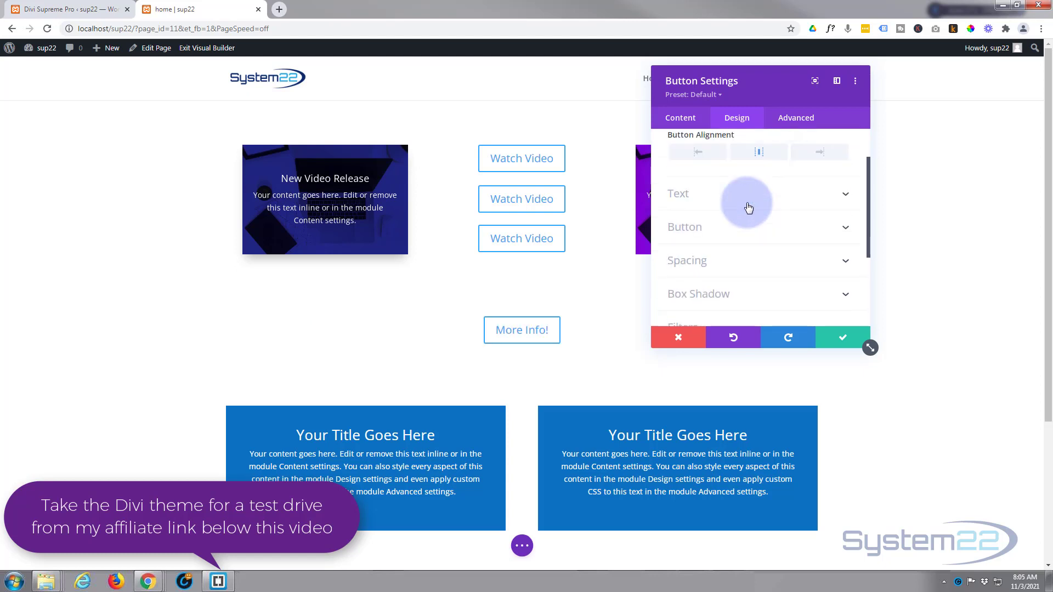
scroll(749, 207, "down", 1)
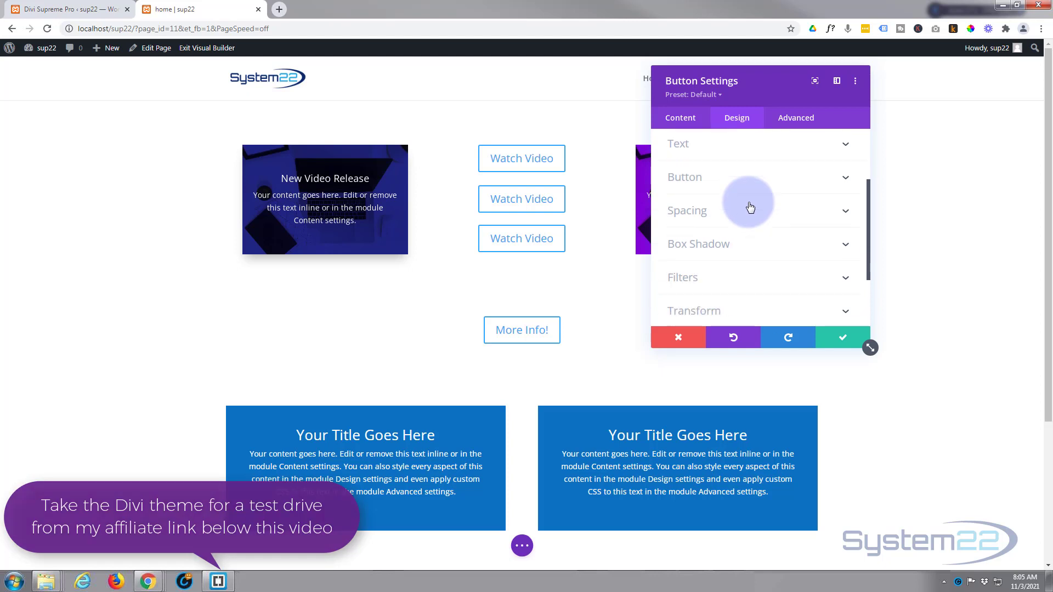
left_click(748, 182)
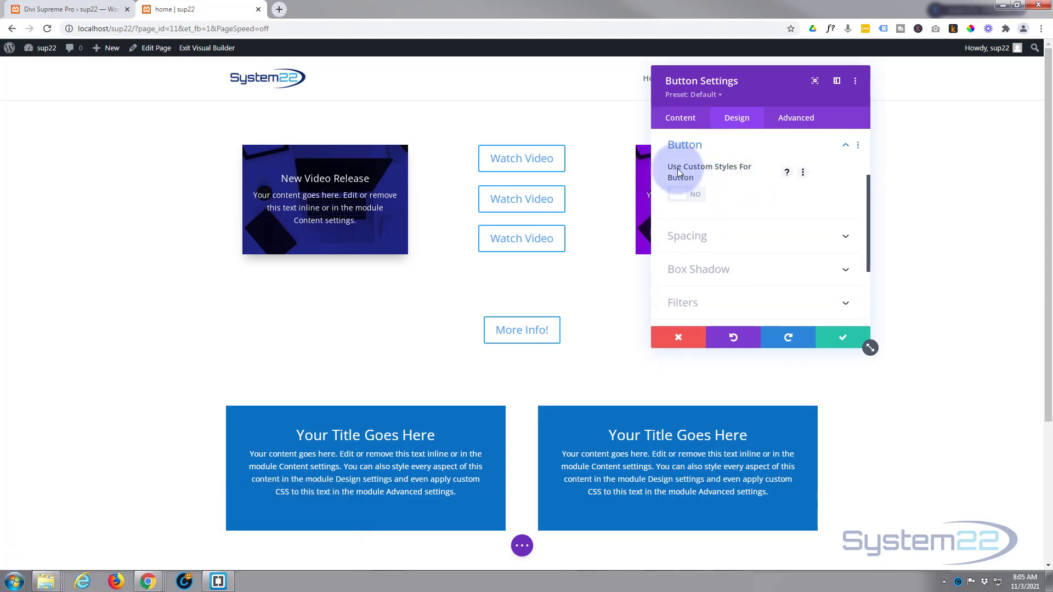
left_click(702, 199)
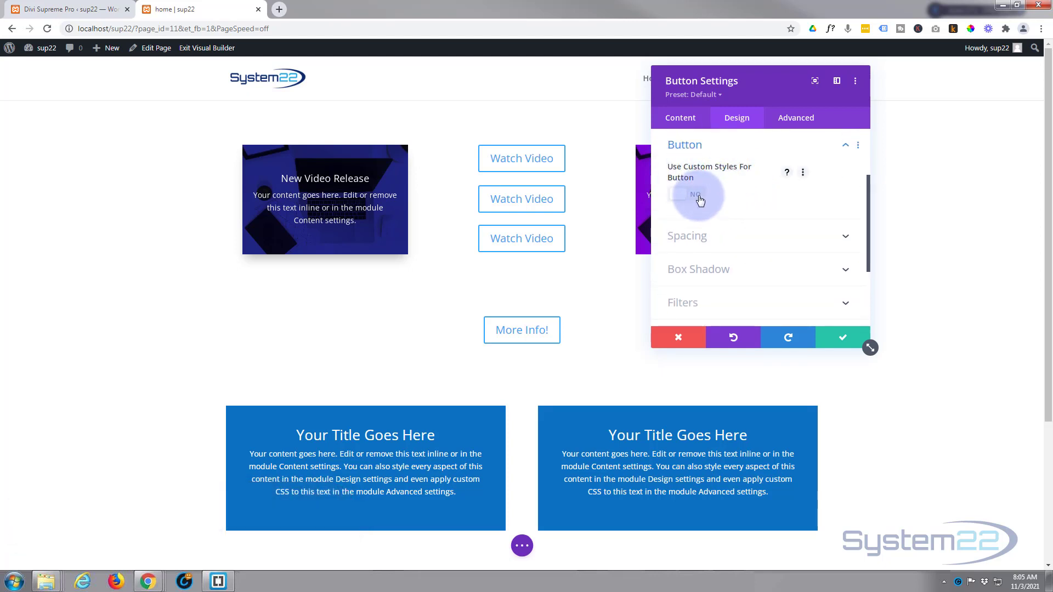
left_click(700, 199)
Make the button text white and its background solid blue #0c71c3.
scroll(713, 191, "down", 1)
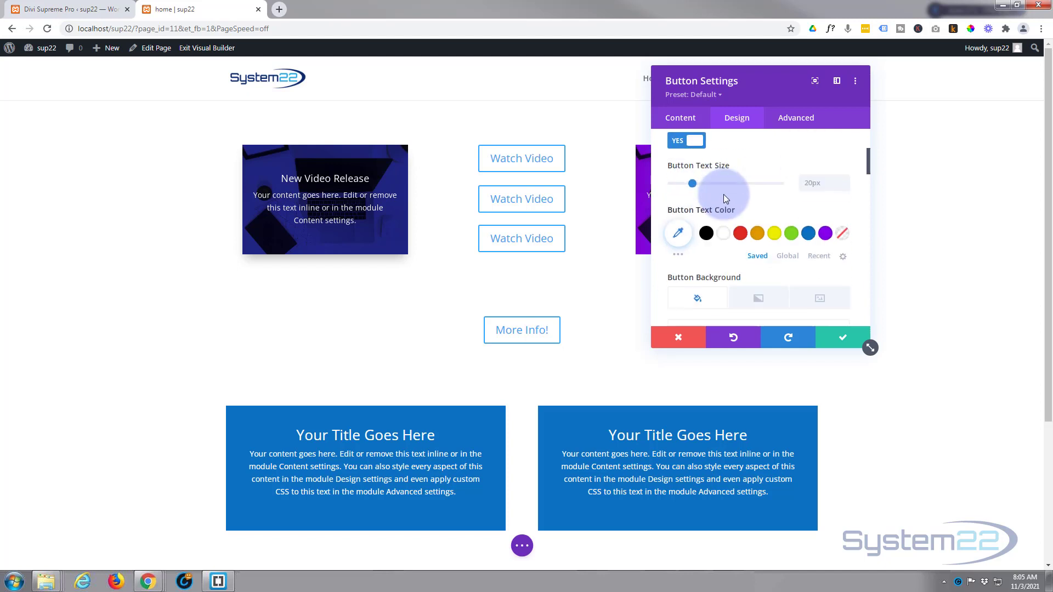
scroll(729, 186, "down", 1)
left_click(709, 178)
left_click(725, 178)
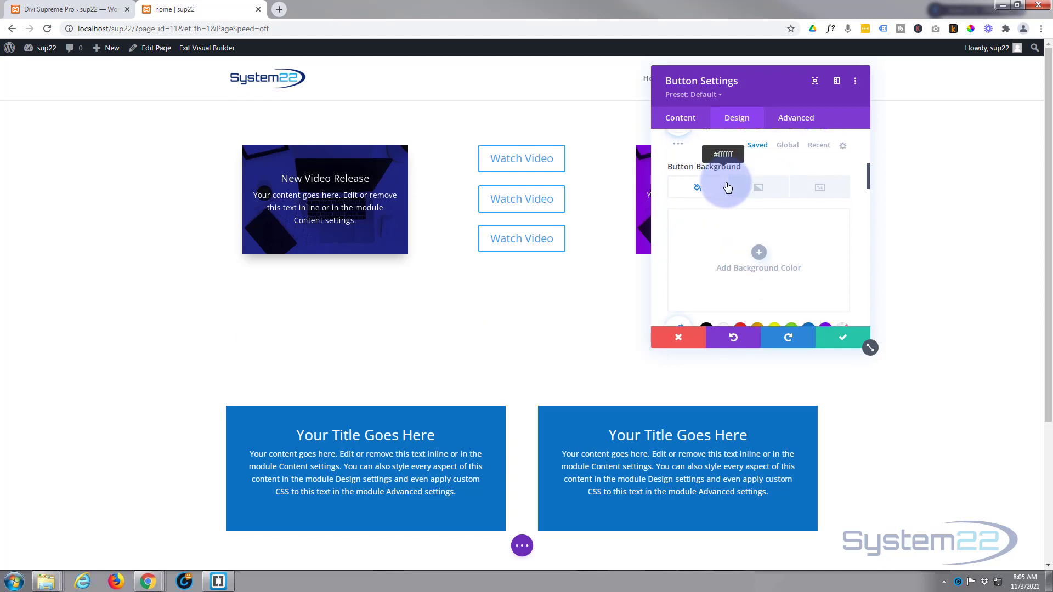
scroll(729, 214, "down", 3)
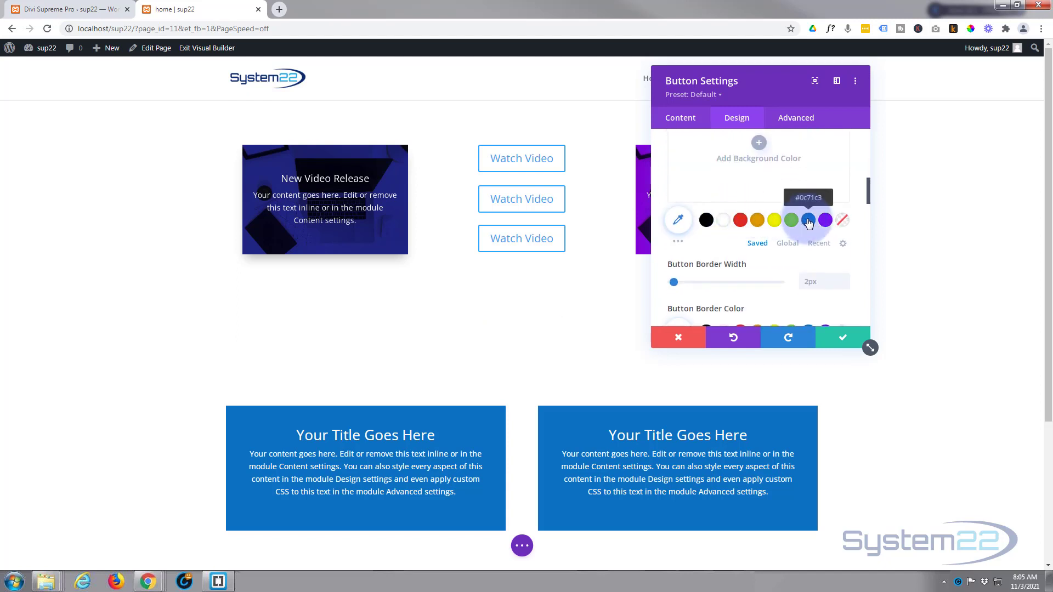
left_click(808, 221)
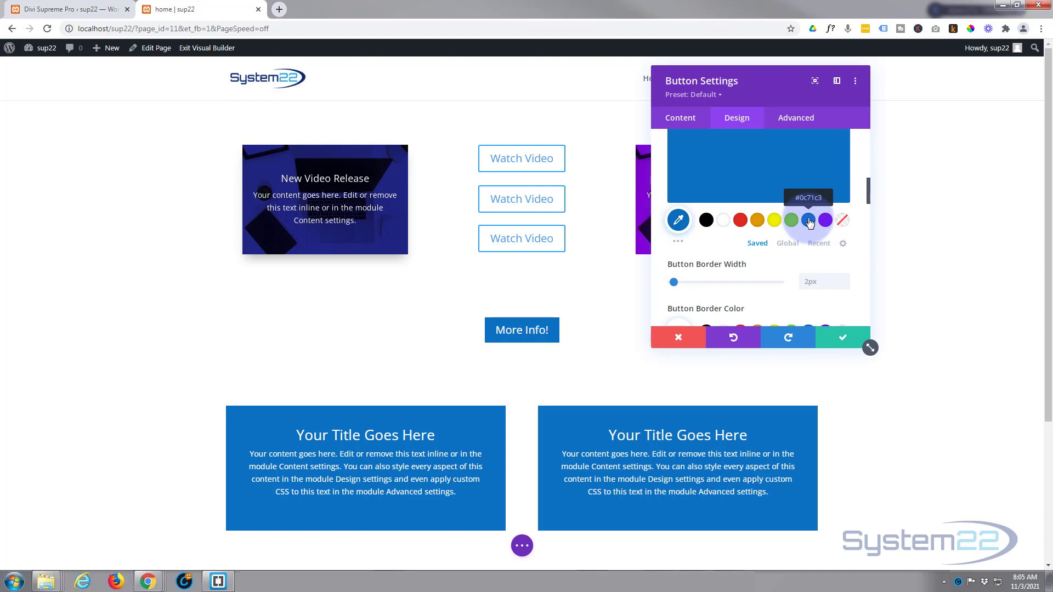
scroll(810, 220, "down", 2)
Reduce the button border width from 2px to 0px.
left_click(840, 177)
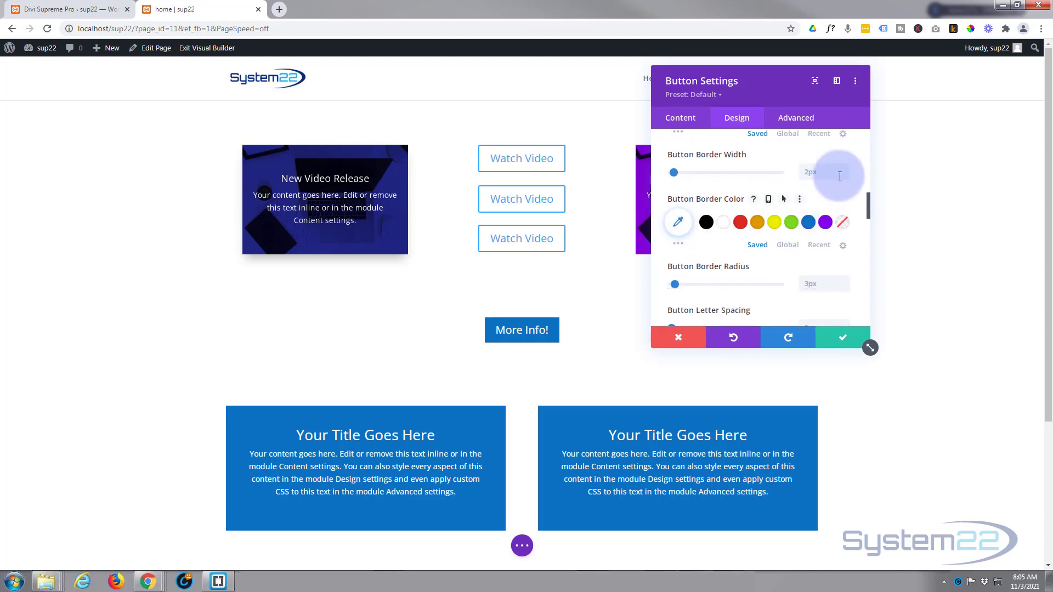
left_click(844, 176)
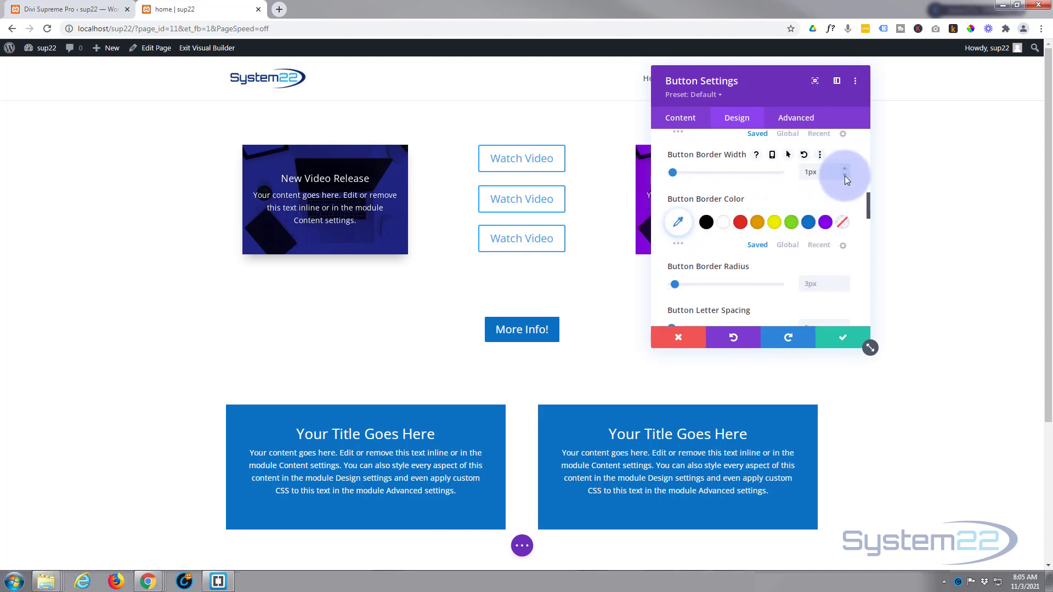
left_click(845, 176)
left_click(777, 220)
scroll(779, 219, "up", 2)
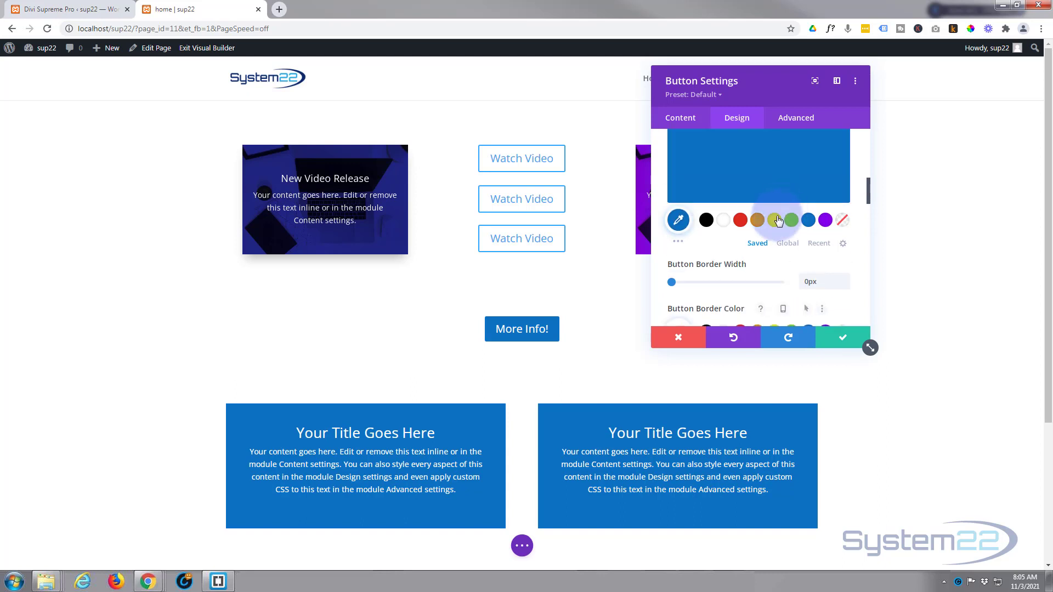
scroll(779, 220, "up", 1)
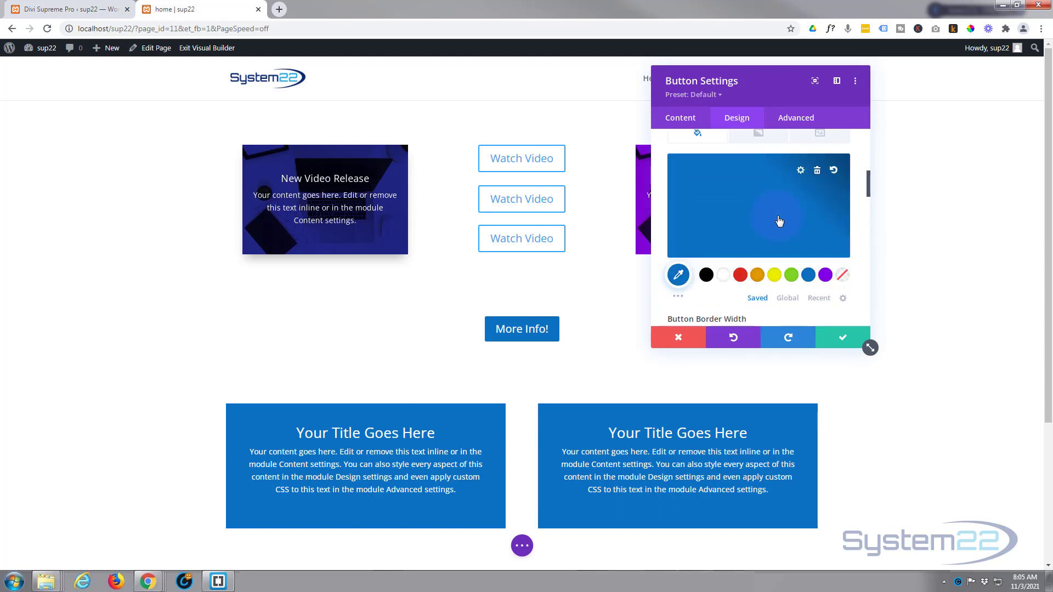
scroll(780, 221, "up", 1)
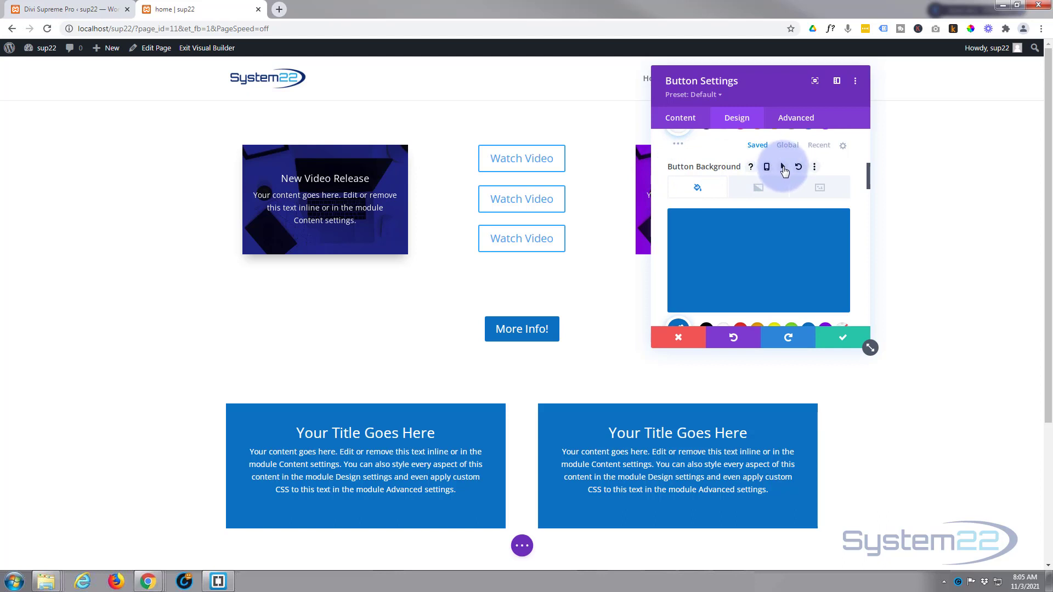
Set the More Info! button's hover background colour to purple #8300e9.
left_click(784, 168)
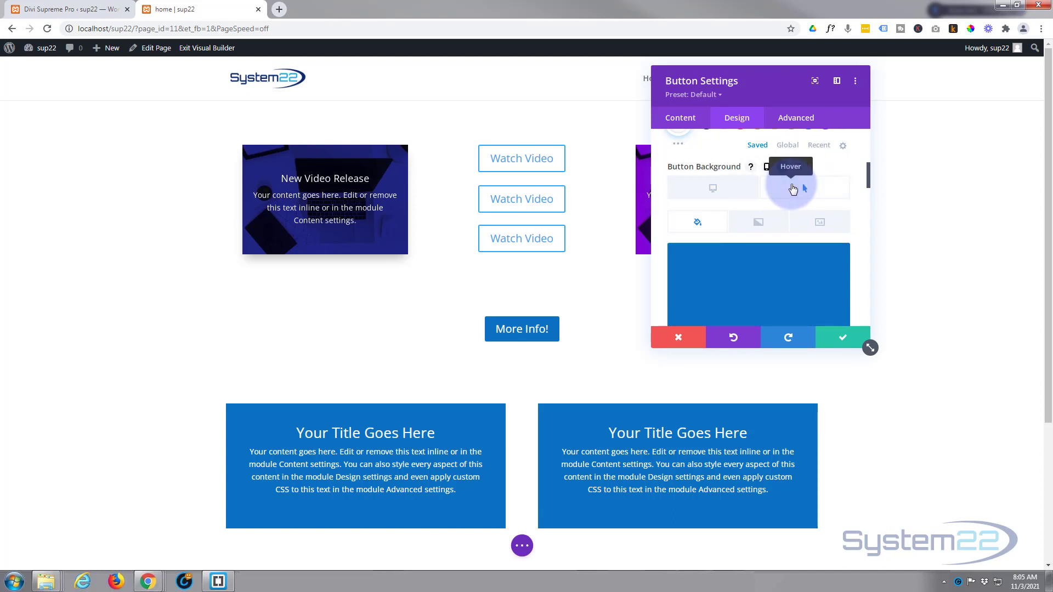
scroll(793, 189, "down", 2)
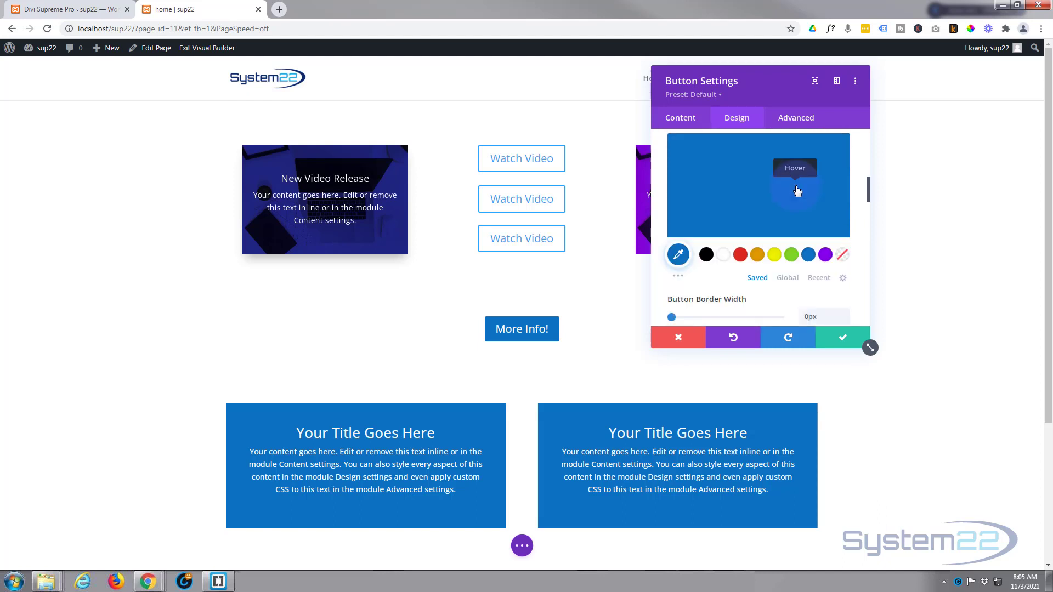
left_click(827, 255)
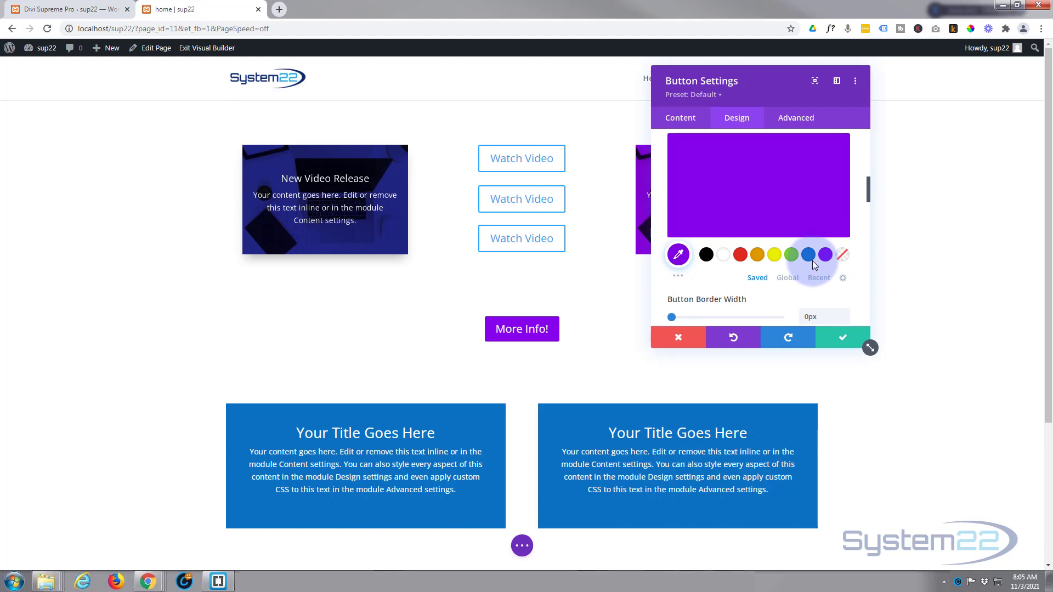
Save the button settings and the page as a draft, then reload the page.
left_click(843, 341)
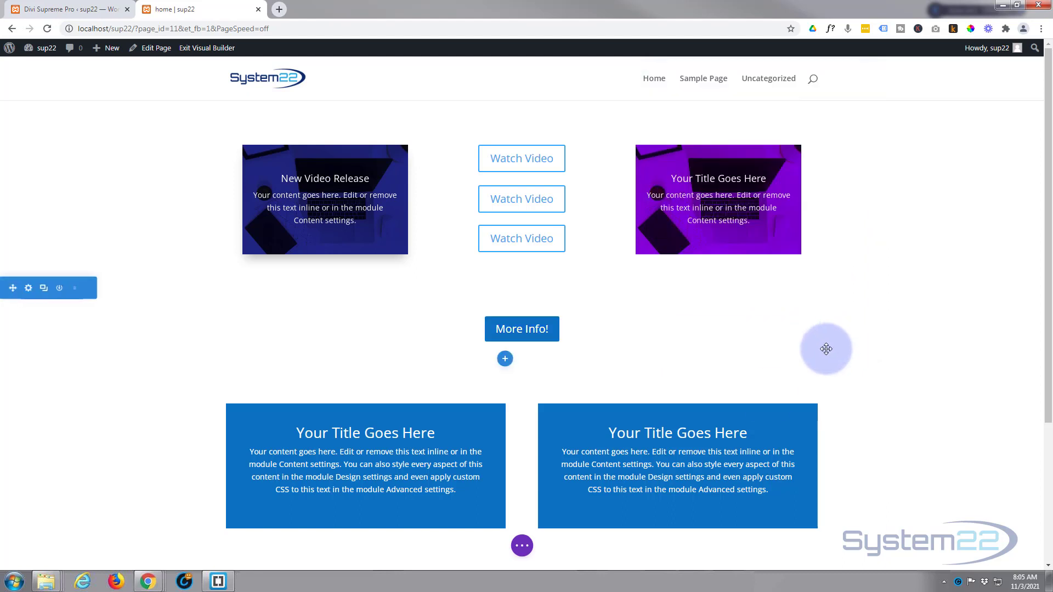
left_click(522, 552)
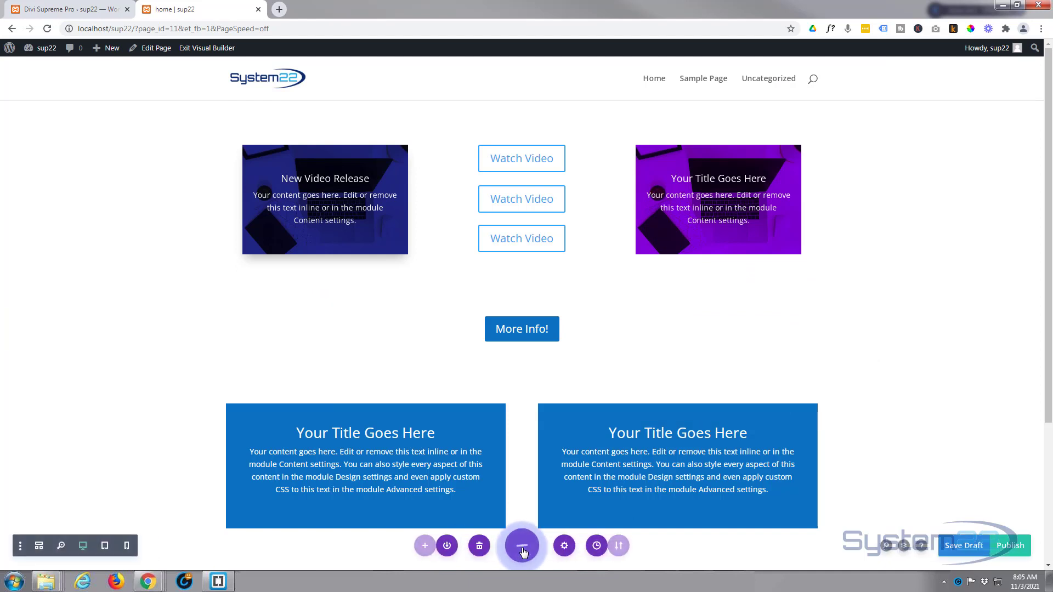
left_click(978, 554)
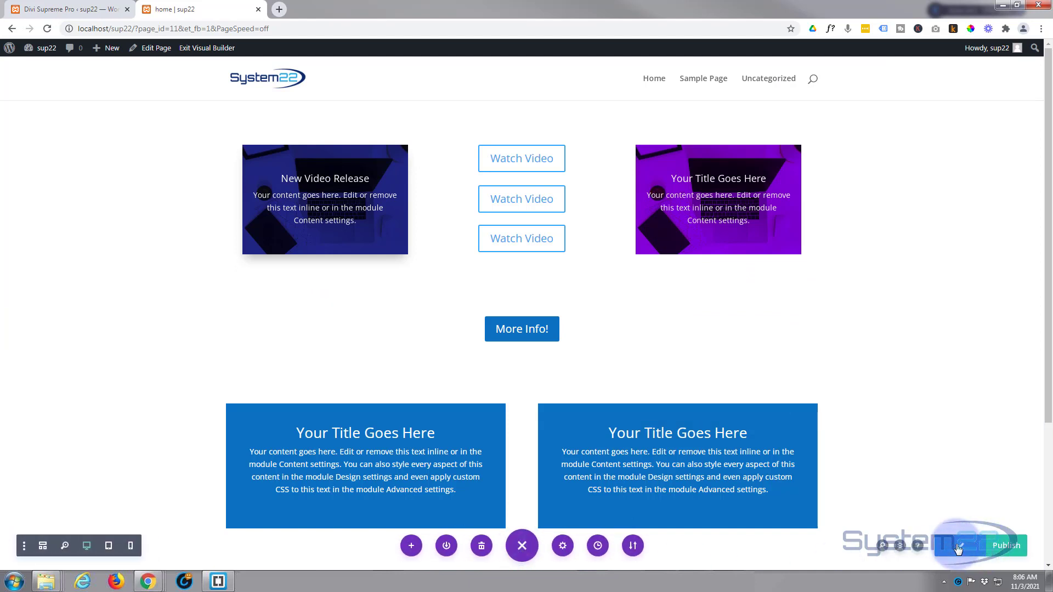
left_click(47, 29)
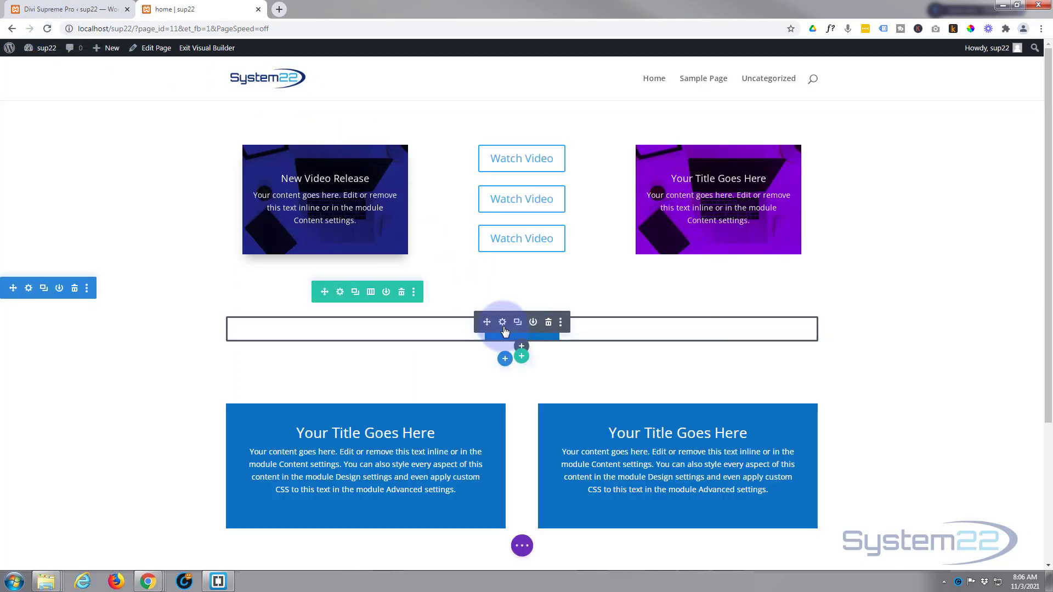
Reopen the More Info! button's settings and check the Divi Supreme Pro settings.
left_click(501, 327)
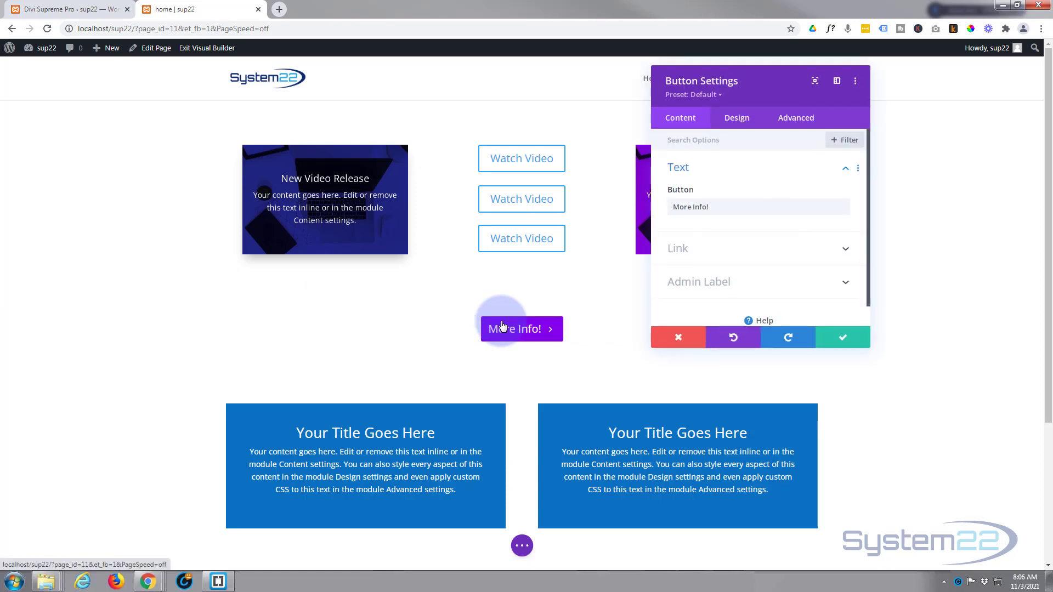
left_click(46, 9)
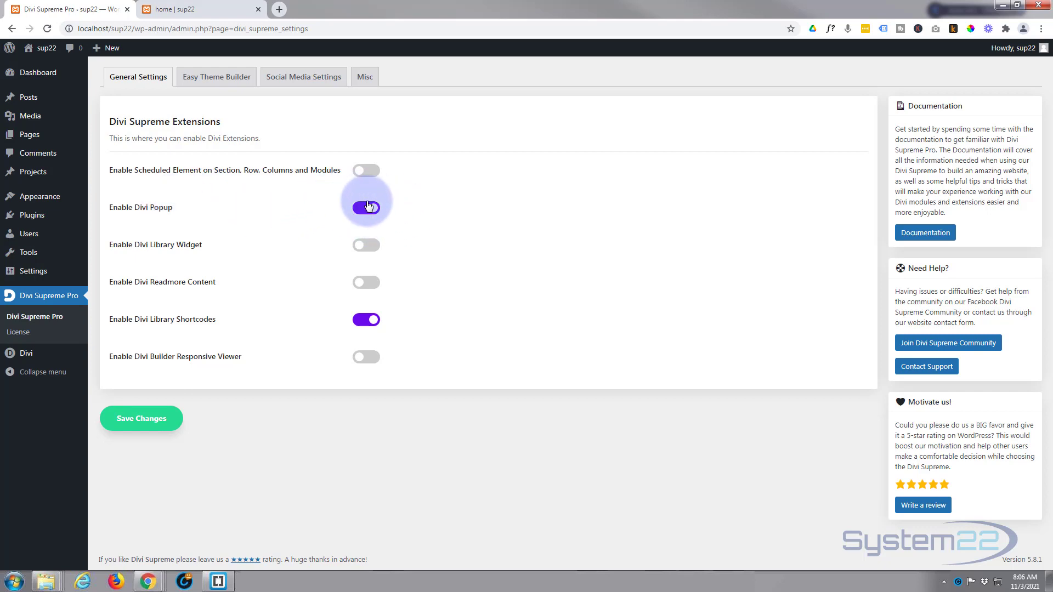
left_click(227, 10)
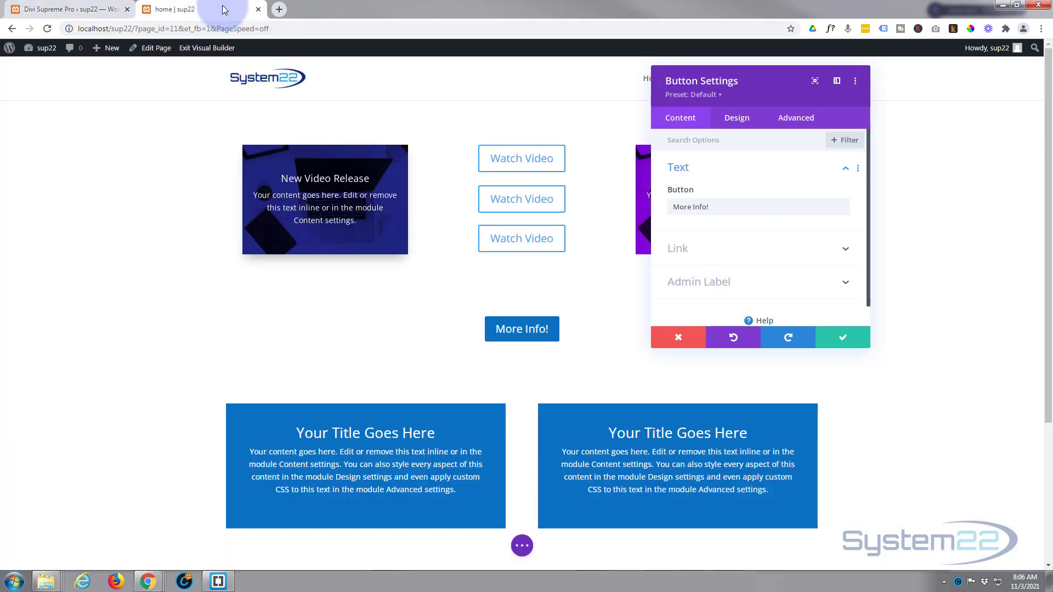
Turn on Use Popup in the button's Advanced Visibility options, with Popup Type Layout.
left_click(802, 121)
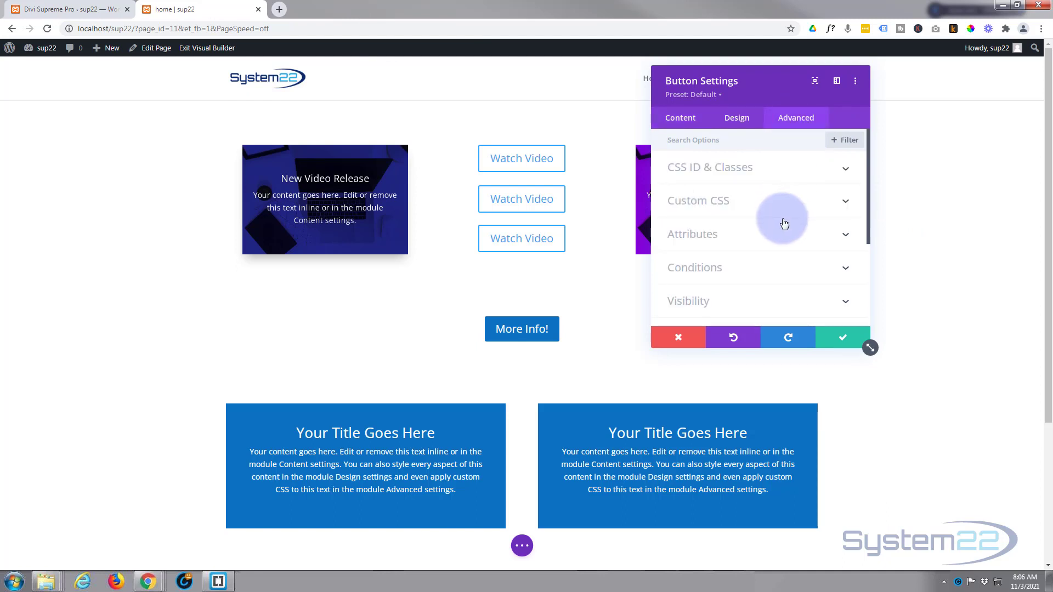
left_click(768, 300)
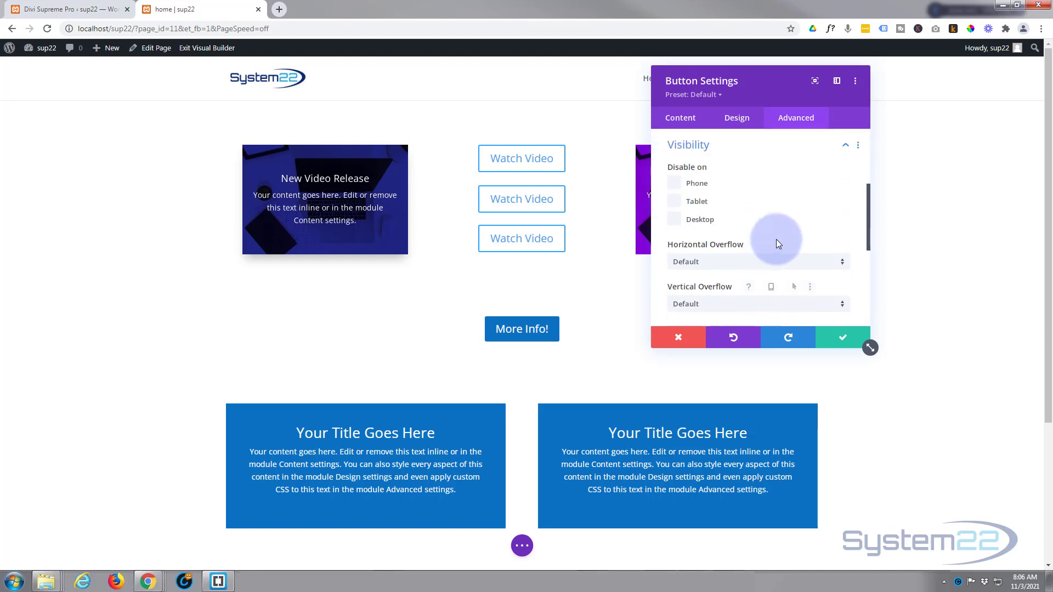
scroll(776, 239, "down", 2)
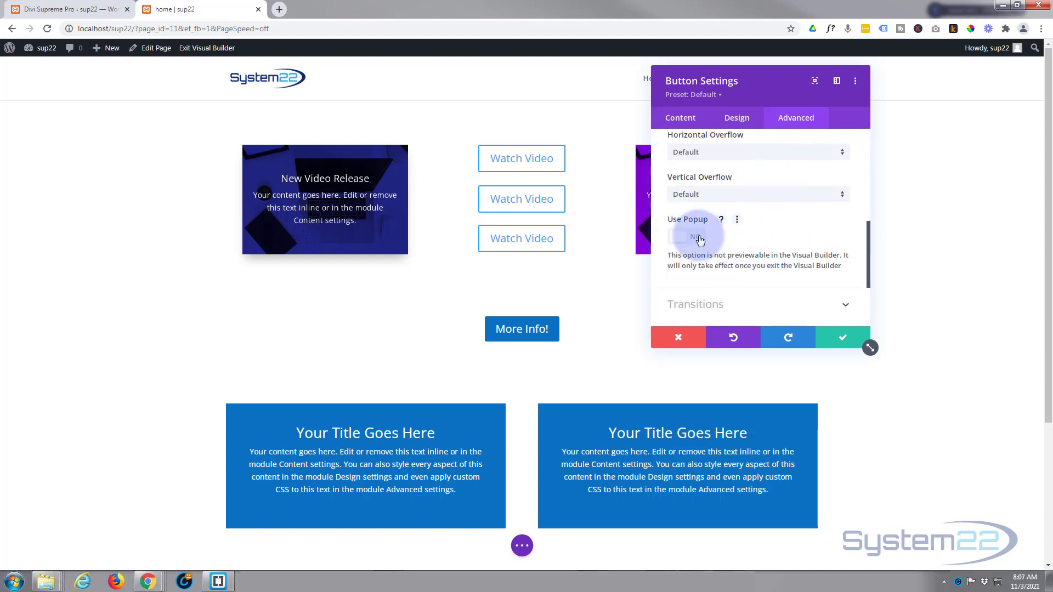
left_click(698, 244)
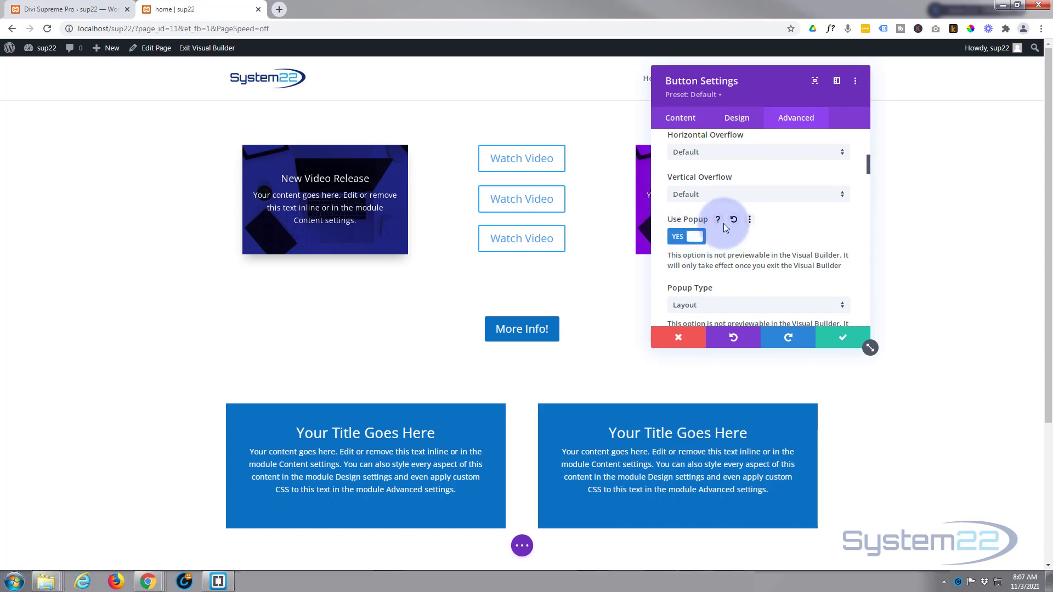
scroll(723, 223, "down", 3)
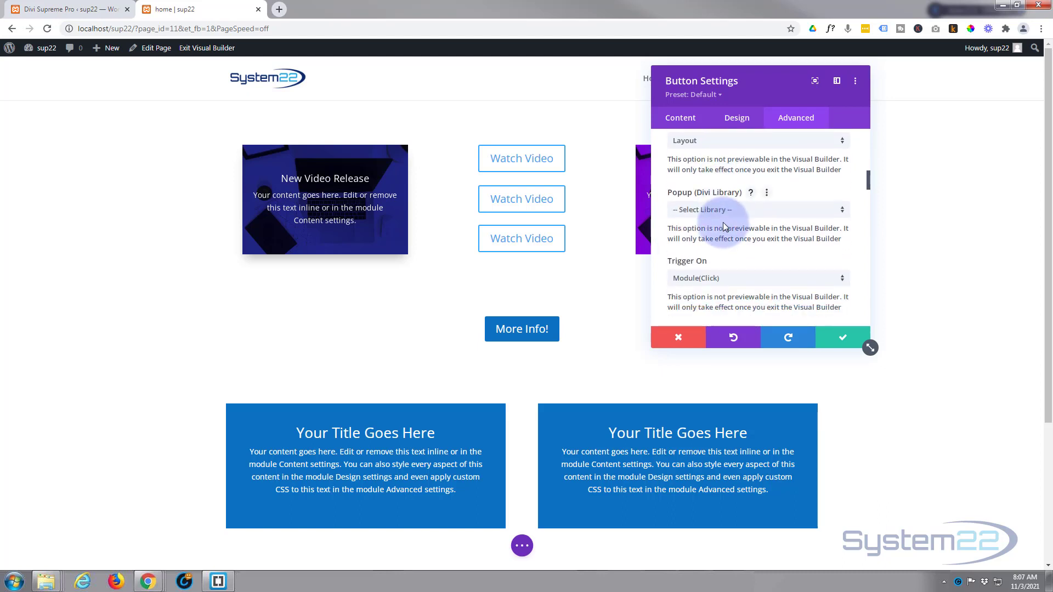
scroll(723, 222, "up", 1)
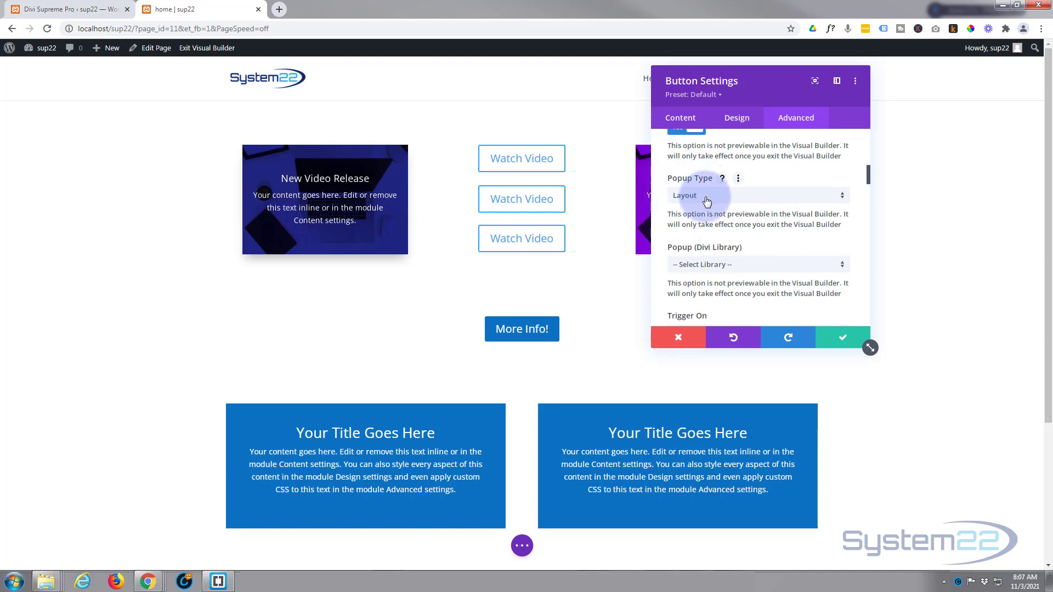
scroll(706, 202, "down", 1)
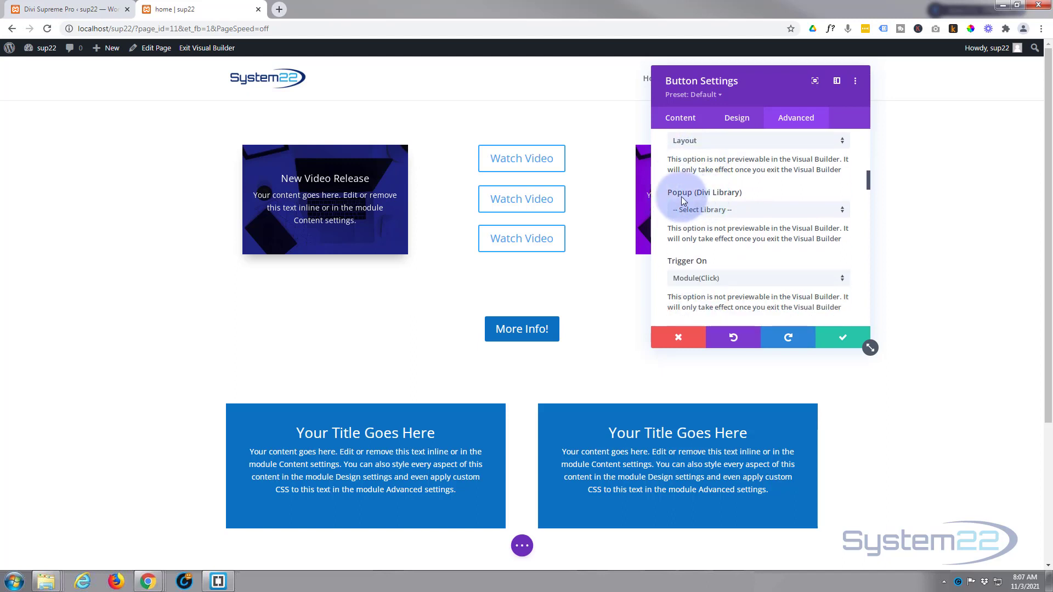
Set the popup to the '2 col row' library layout, keeping Module(Click) trigger and Fade Out exit.
left_click(759, 211)
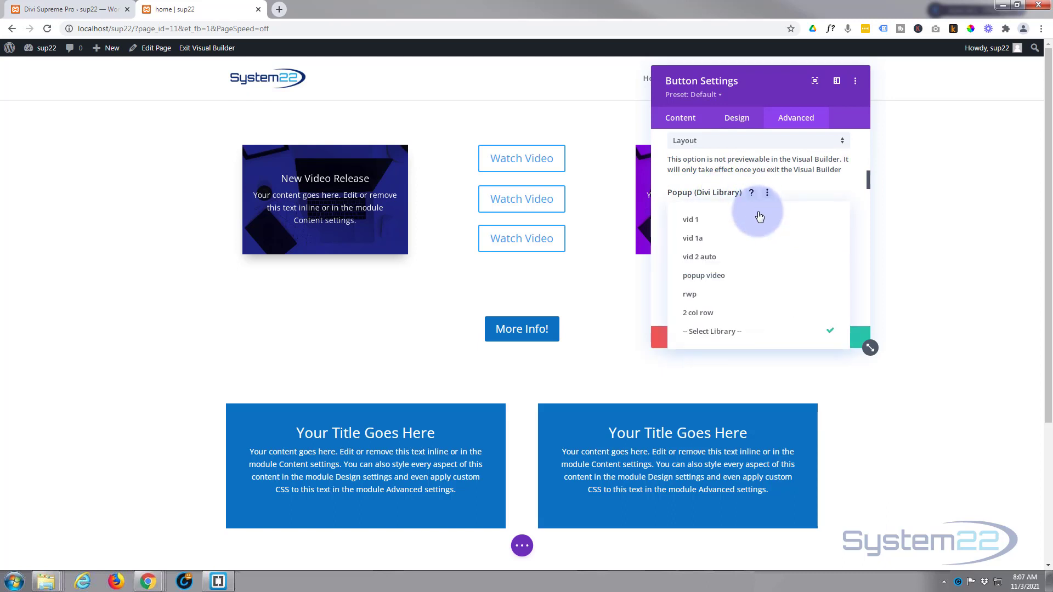
left_click(693, 316)
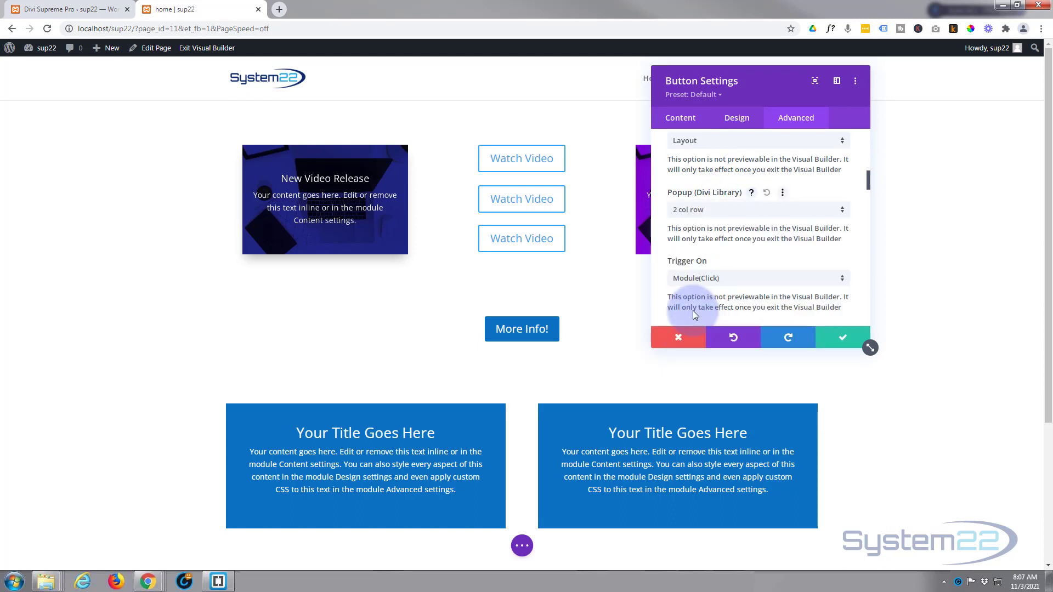
scroll(720, 243, "down", 1)
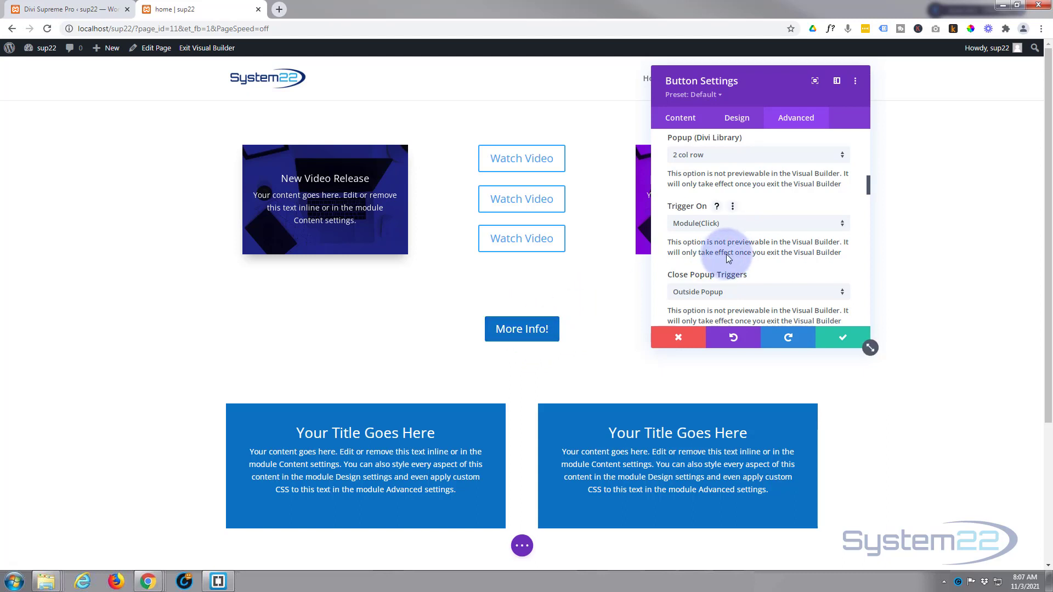
left_click(735, 222)
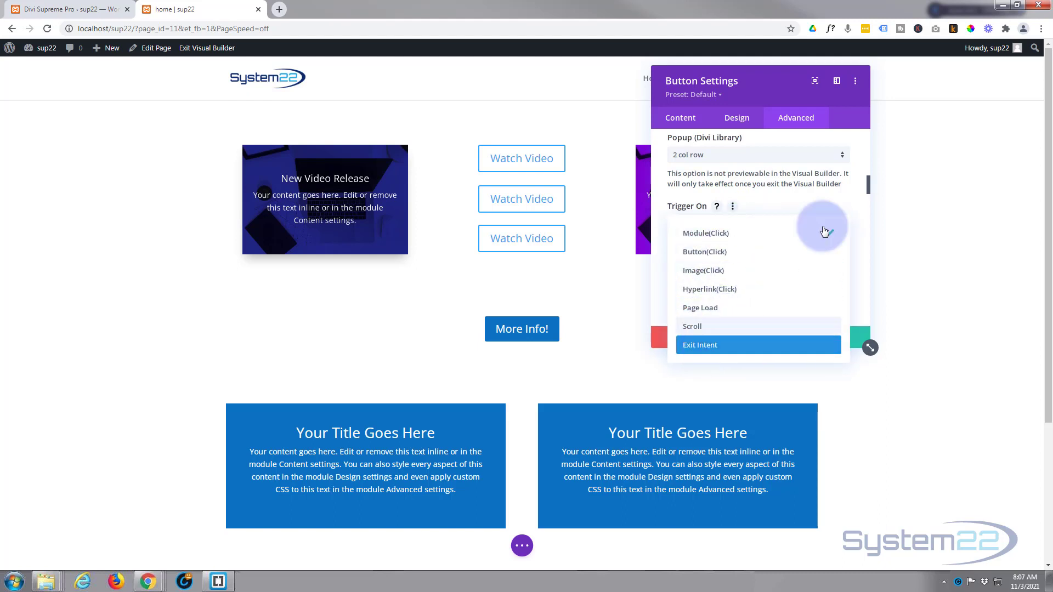
left_click(863, 256)
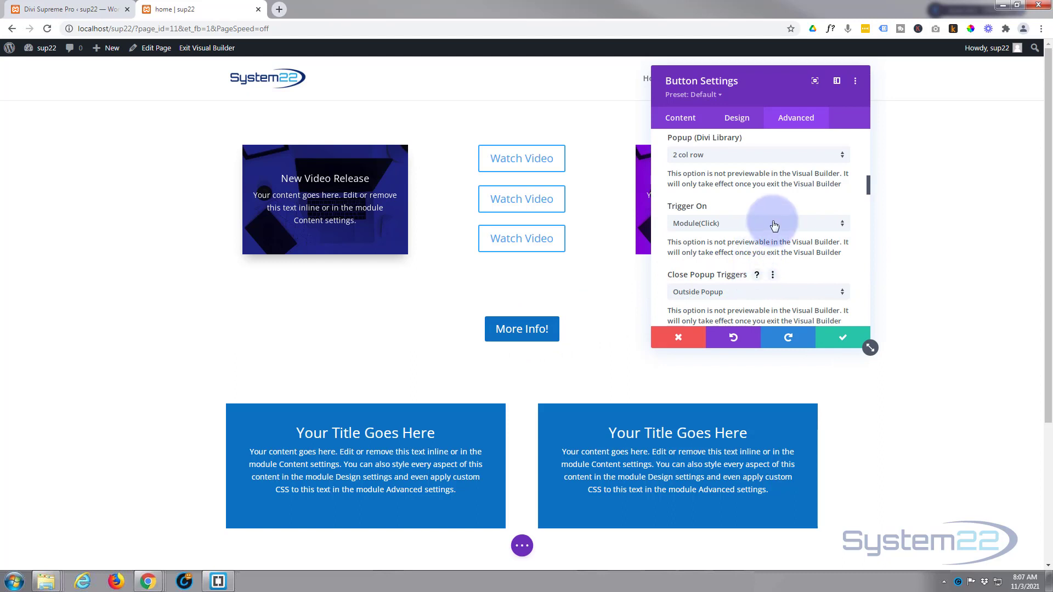
scroll(773, 226, "down", 1)
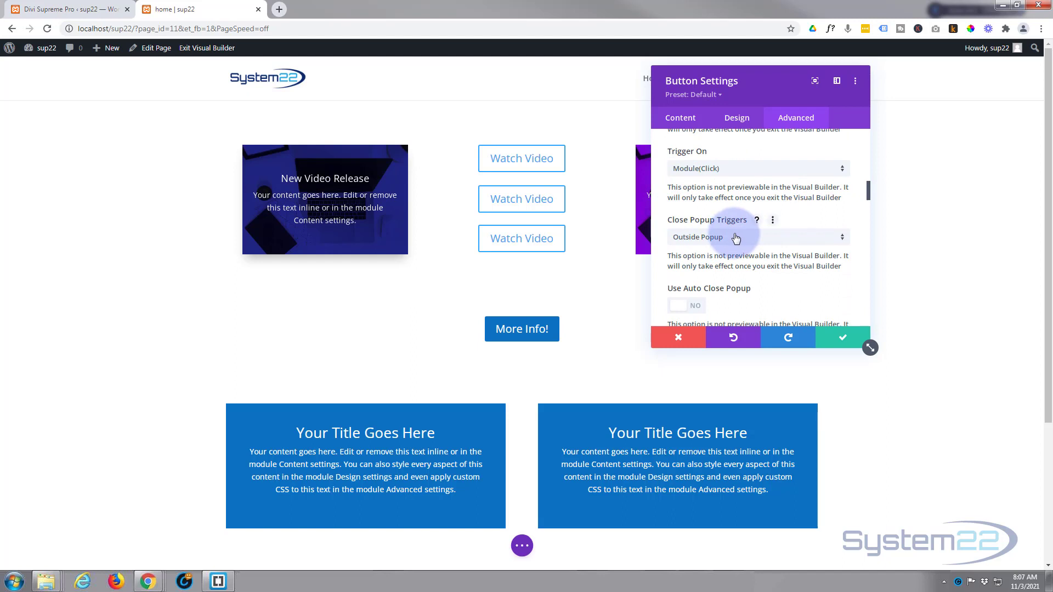
scroll(758, 230, "down", 2)
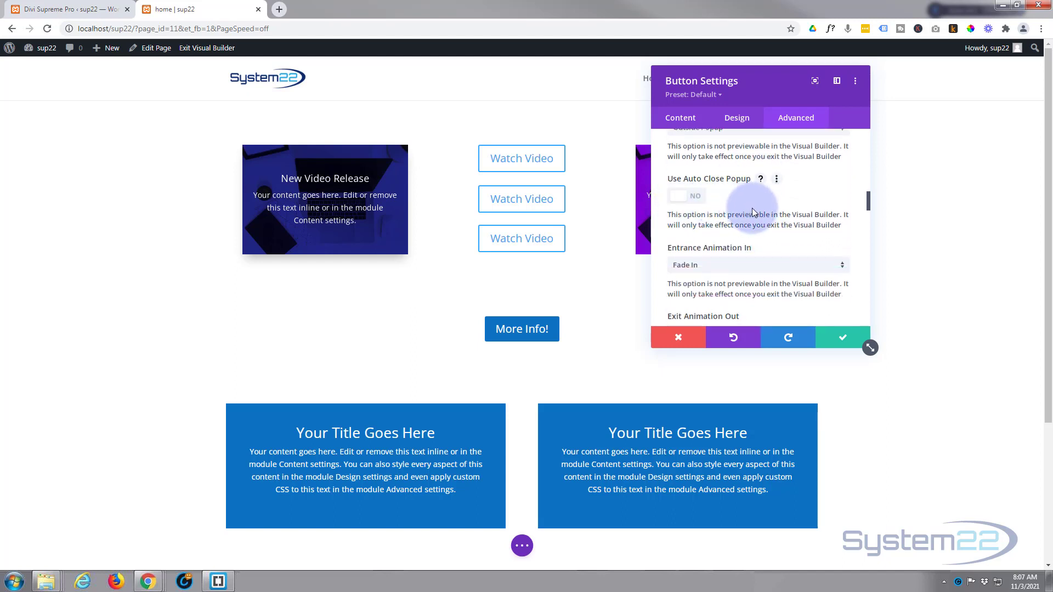
scroll(753, 212, "down", 1)
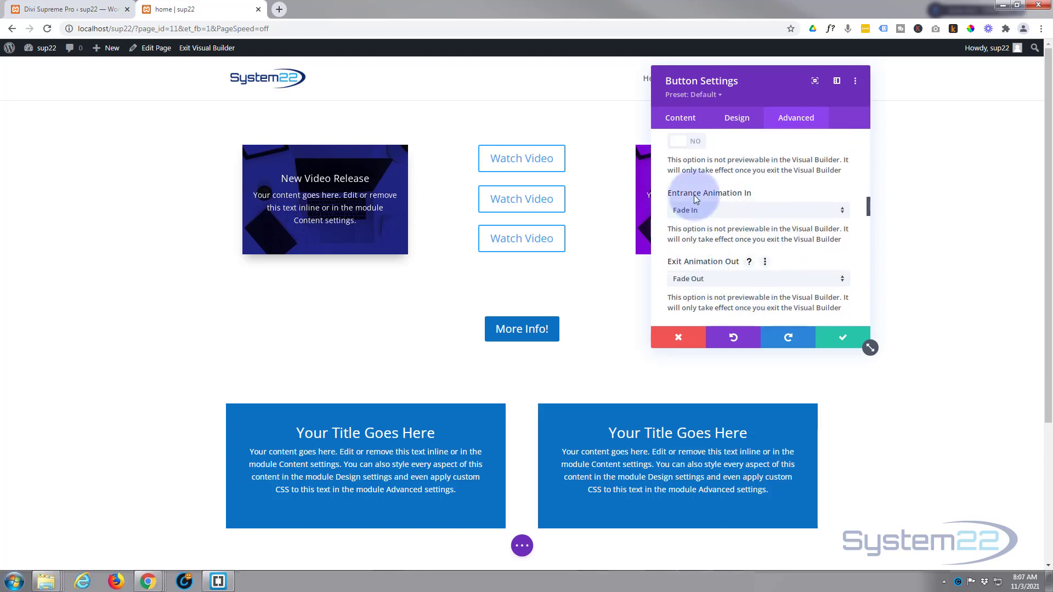
left_click(711, 280)
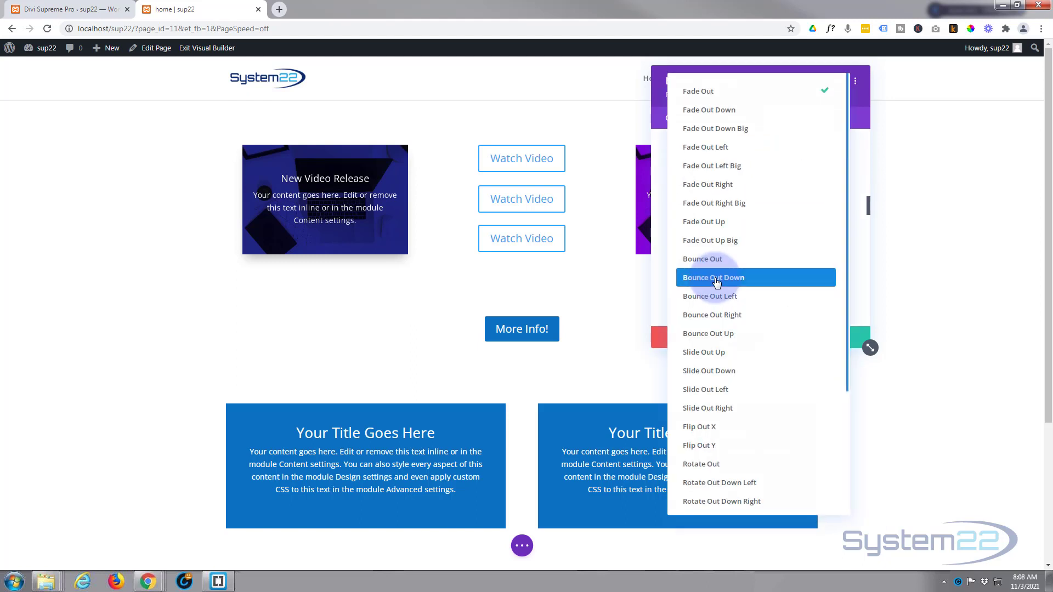
left_click(861, 180)
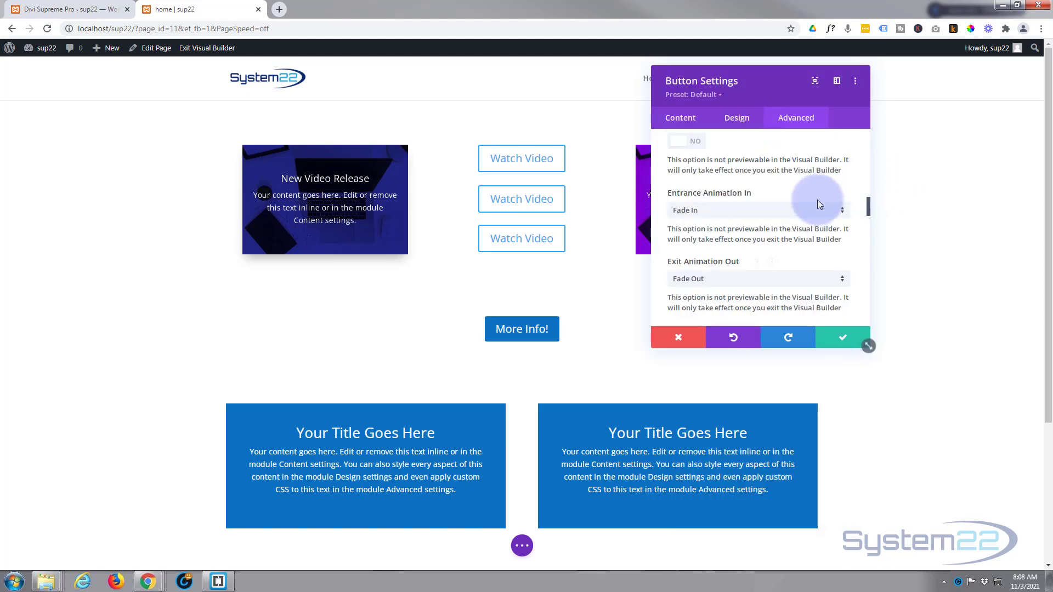
Keep Use Fullwidth at NO and set Popup Max Width to 1100px.
scroll(801, 207, "down", 3)
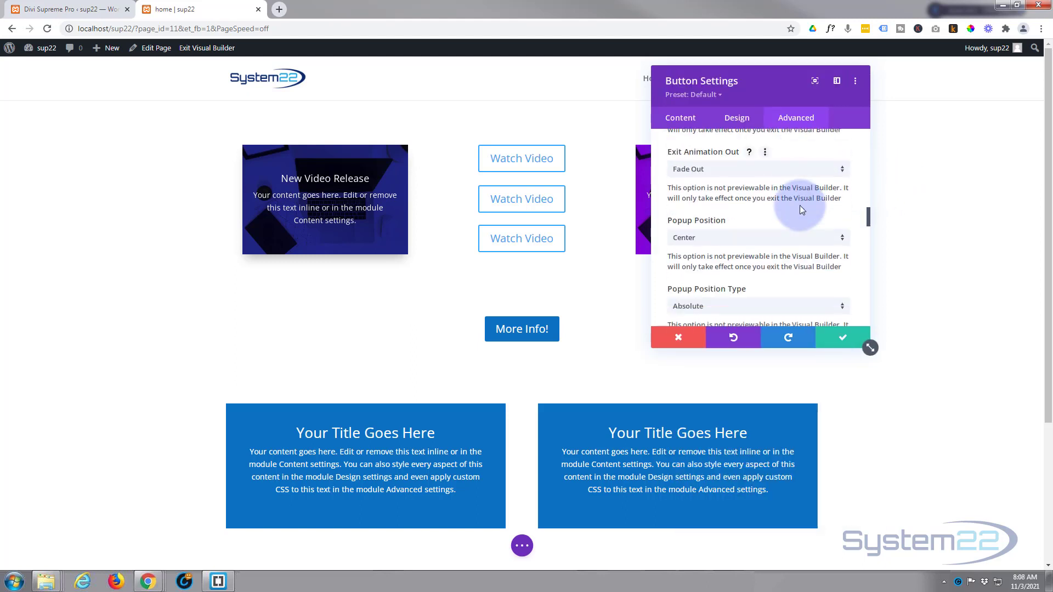
scroll(800, 205, "down", 1)
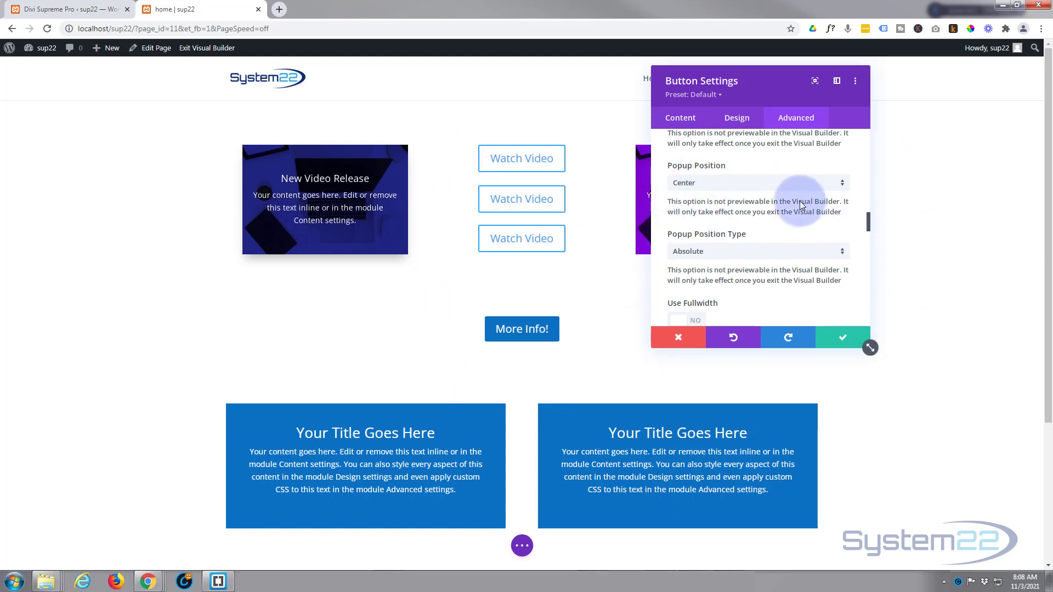
scroll(801, 205, "down", 1)
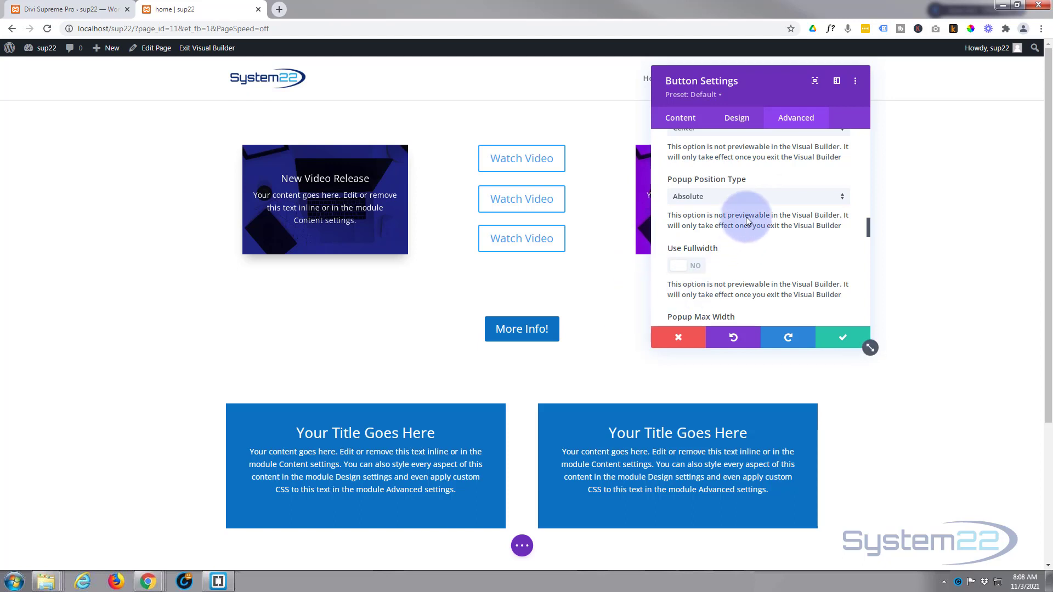
scroll(746, 198, "down", 2)
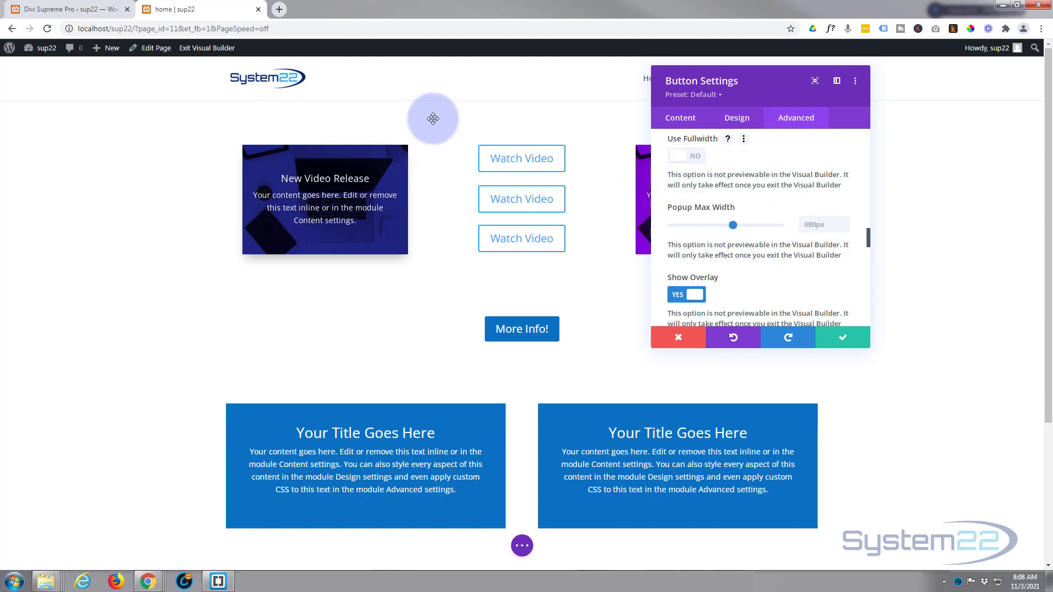
left_click(694, 158)
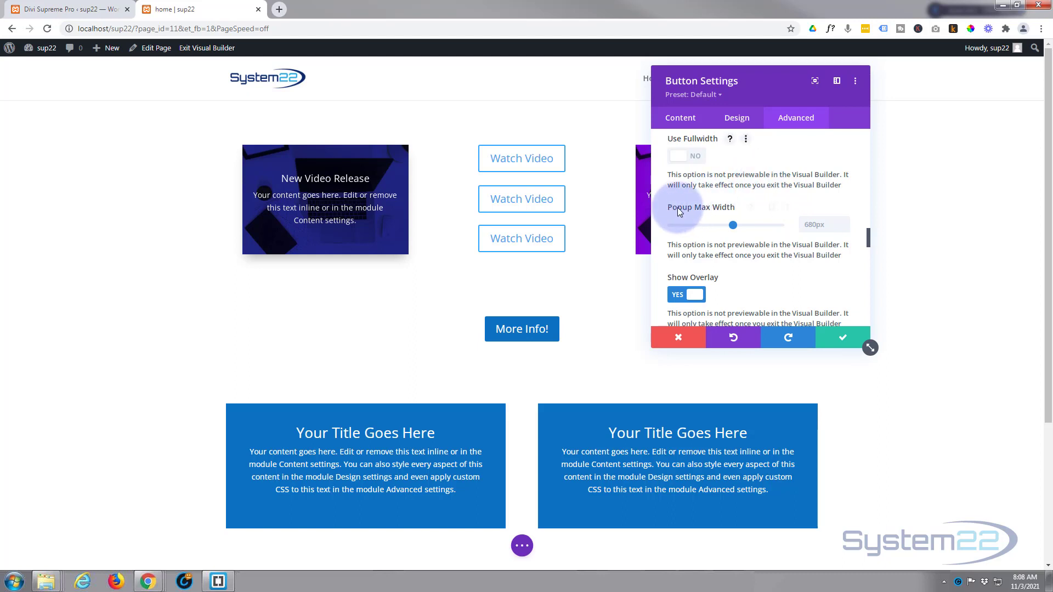
left_click(819, 224)
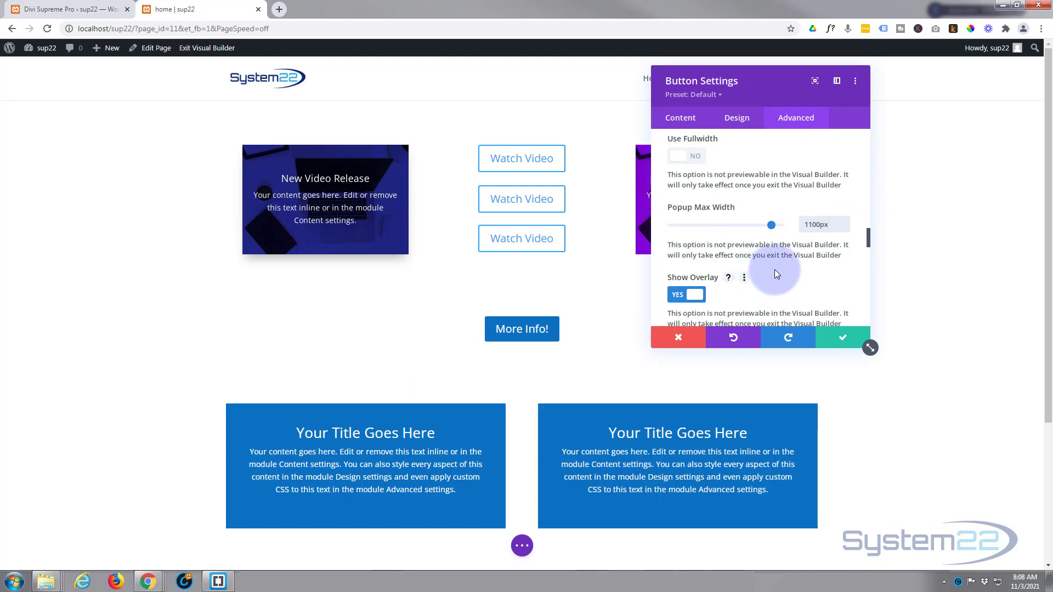
Review the close button placement, icon and colour options, then save the Button Settings.
scroll(776, 271, "down", 2)
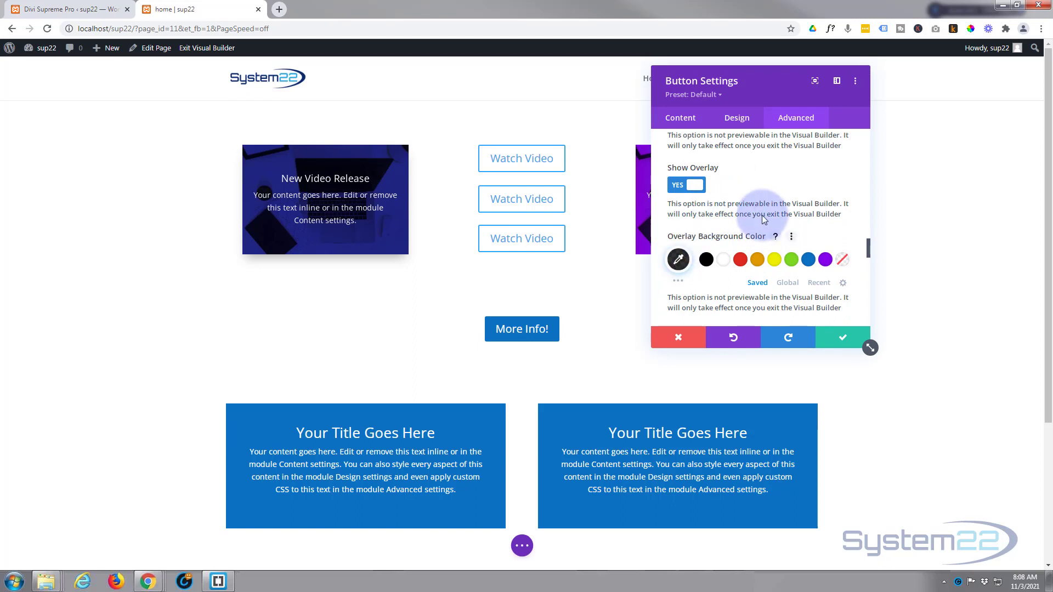
scroll(752, 208, "down", 3)
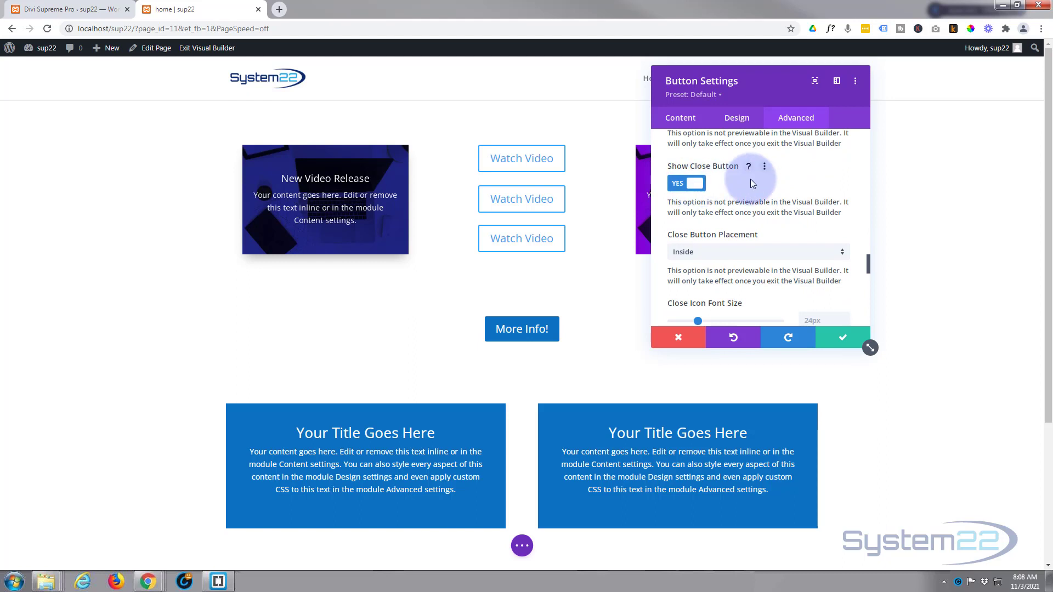
scroll(736, 182, "down", 1)
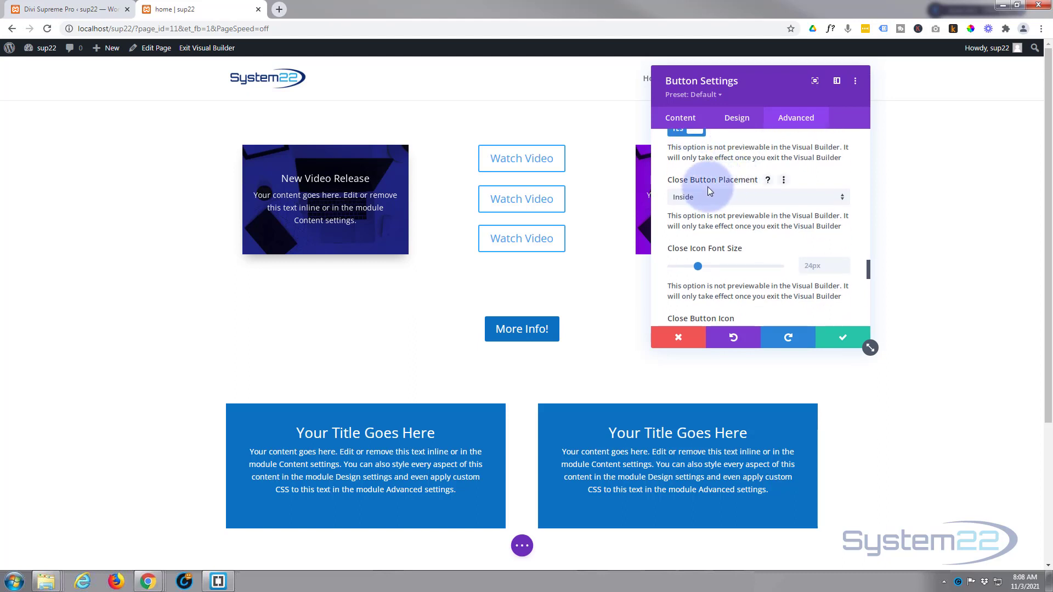
scroll(751, 196, "down", 2)
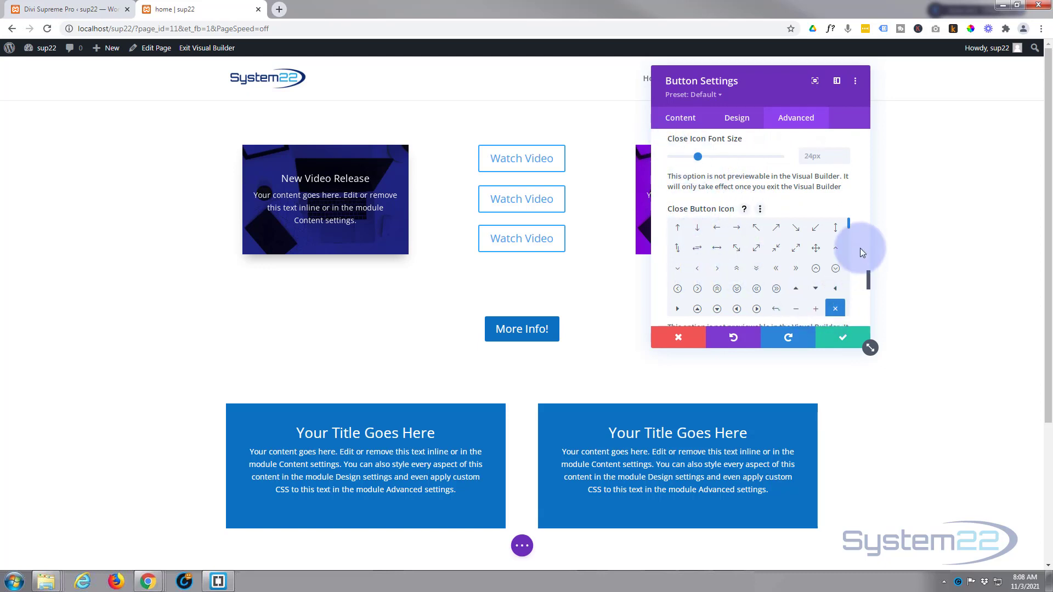
scroll(860, 248, "down", 1)
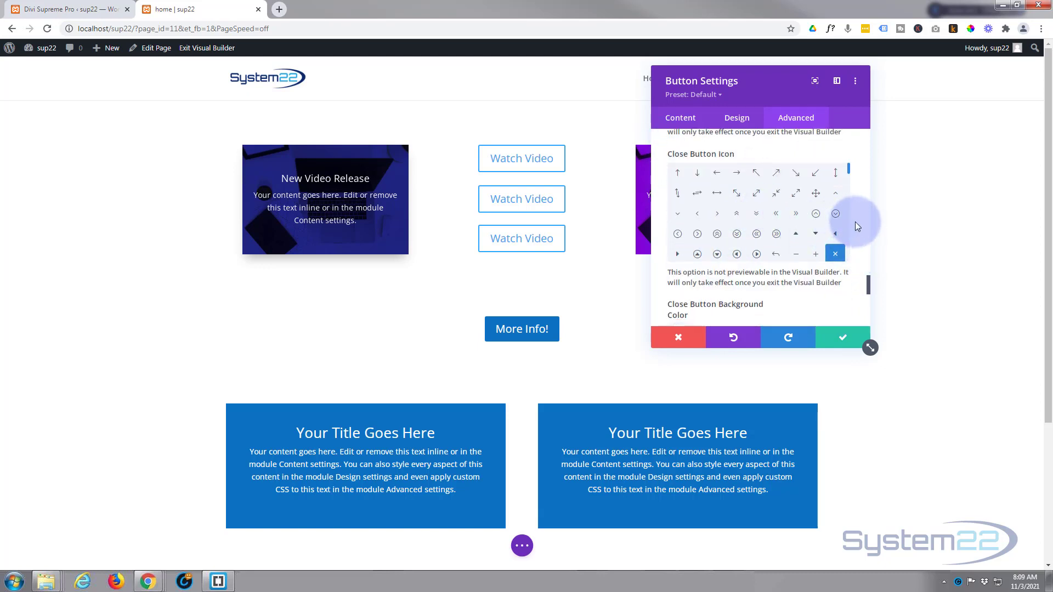
scroll(855, 222, "down", 3)
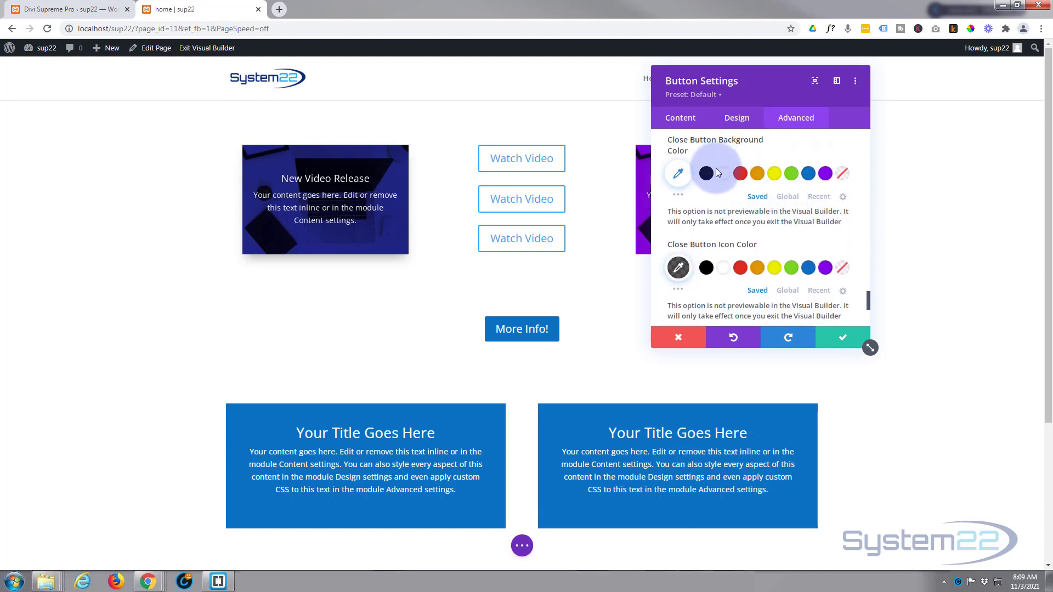
scroll(734, 261, "down", 3)
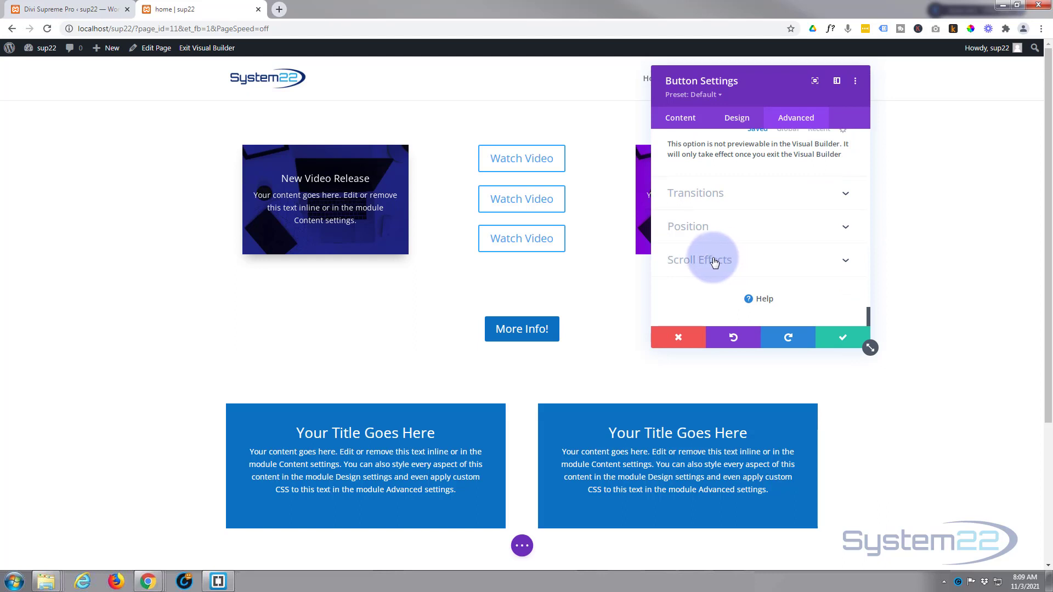
left_click(836, 341)
Exit the Visual Builder and test the More Info! popup twice, closing it via the overlay.
left_click(522, 546)
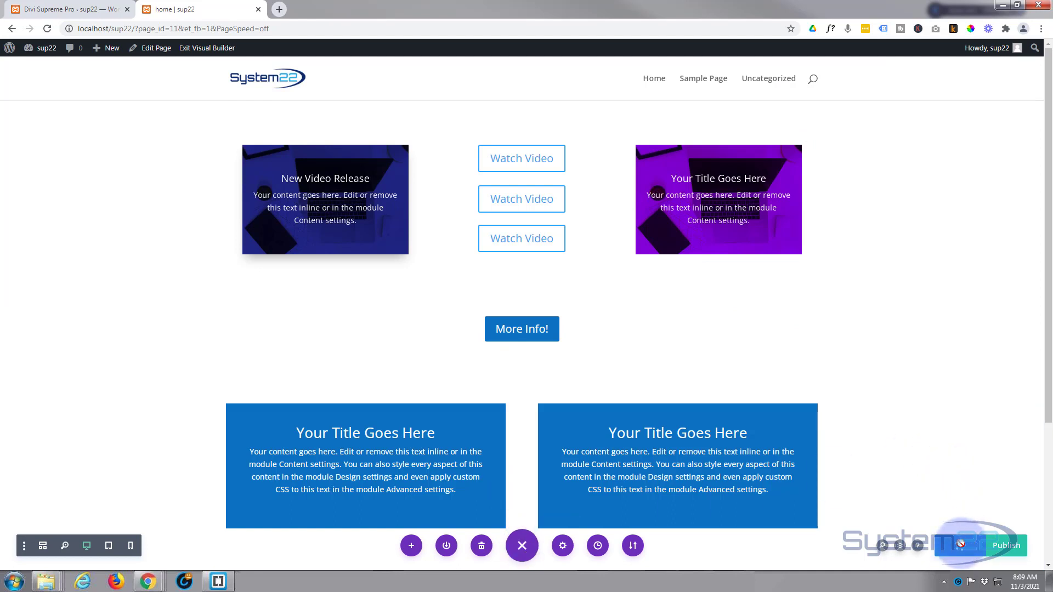
left_click(199, 50)
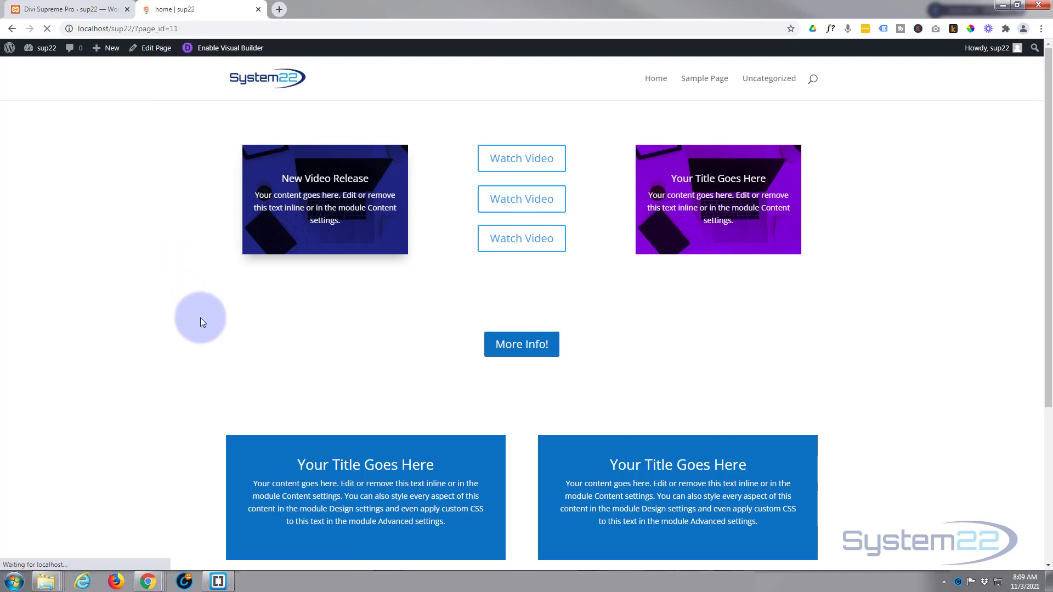
left_click(520, 346)
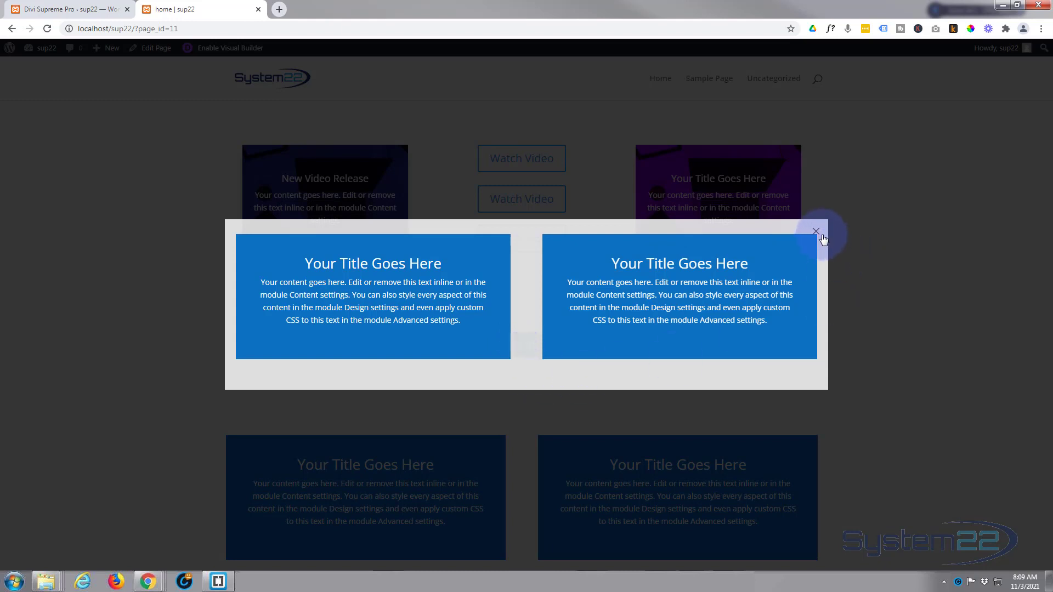
left_click(939, 153)
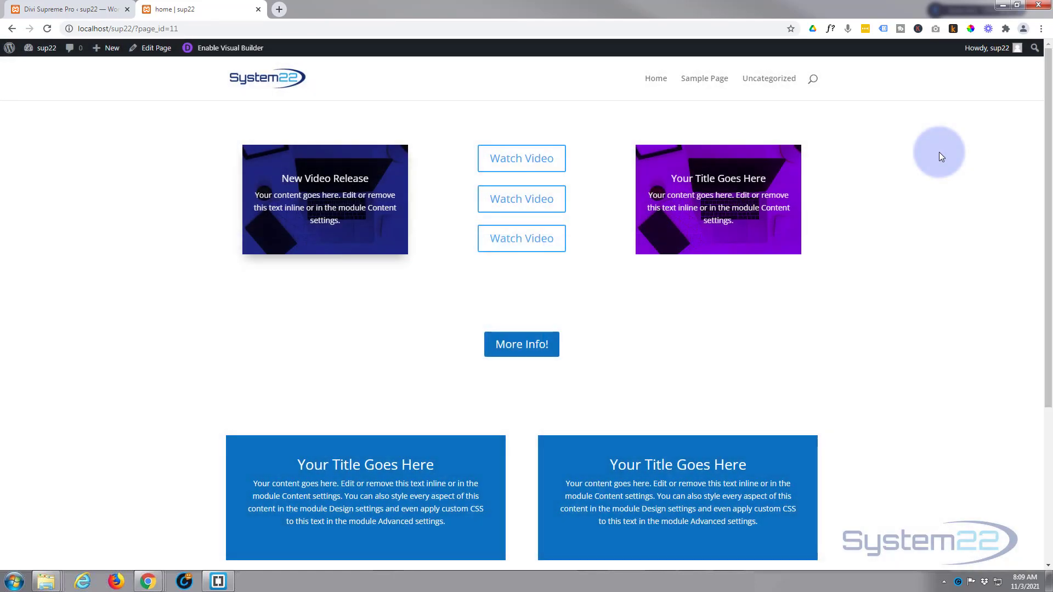
left_click(521, 344)
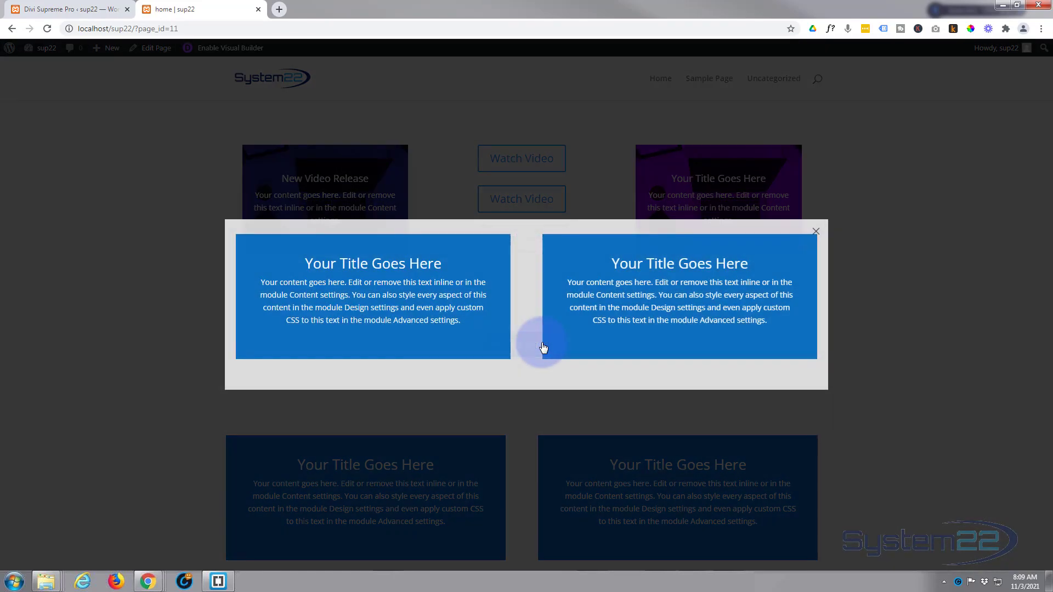
left_click(933, 231)
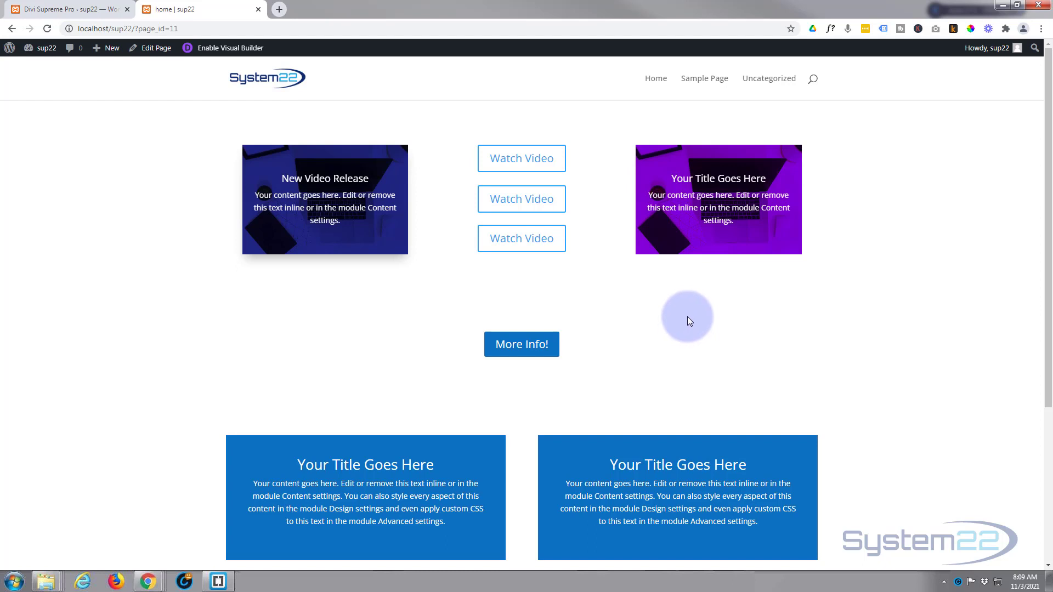
Open DevTools, preview the page as an iPad at 100% zoom, and test the popup twice.
key("F12")
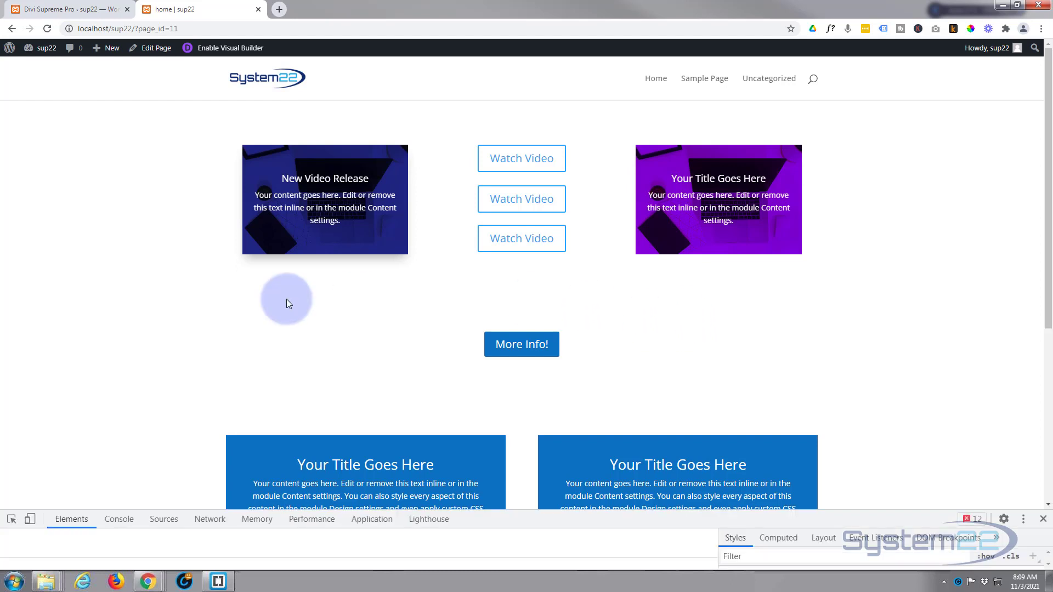
left_click(31, 519)
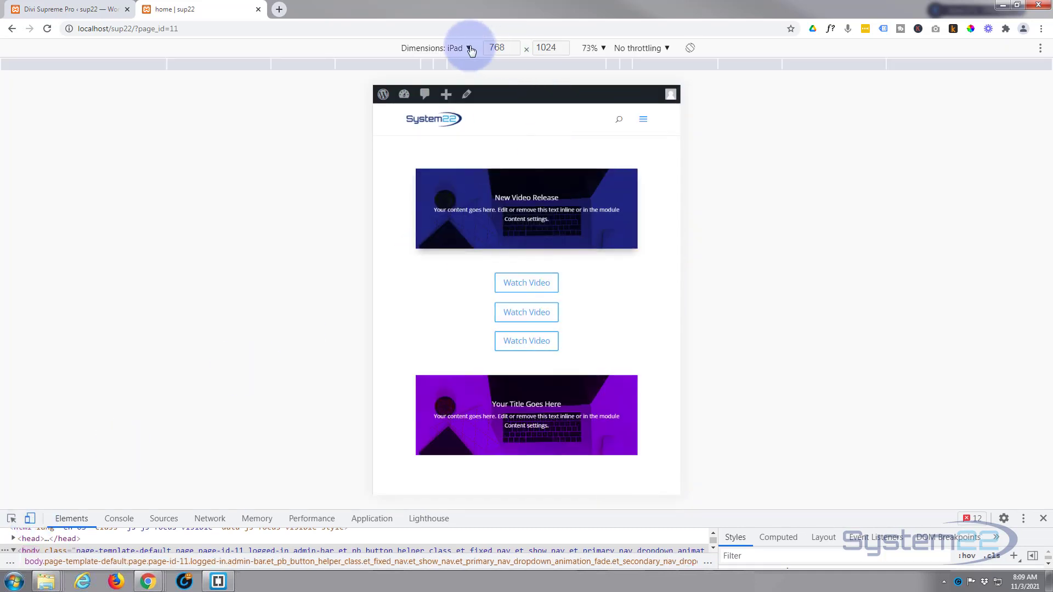
left_click(601, 48)
left_click(606, 92)
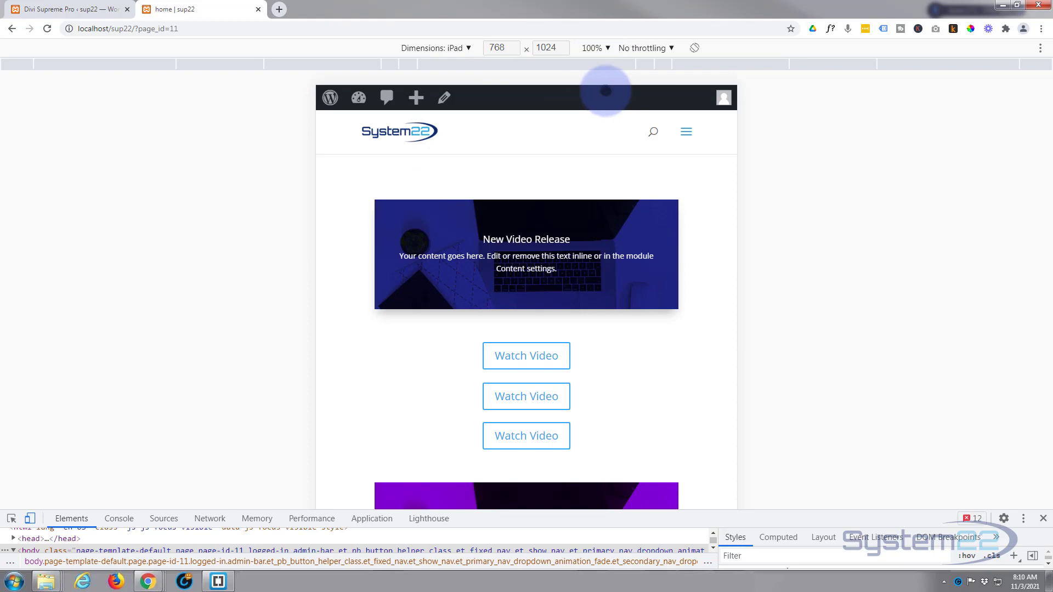
scroll(678, 336, "down", 7)
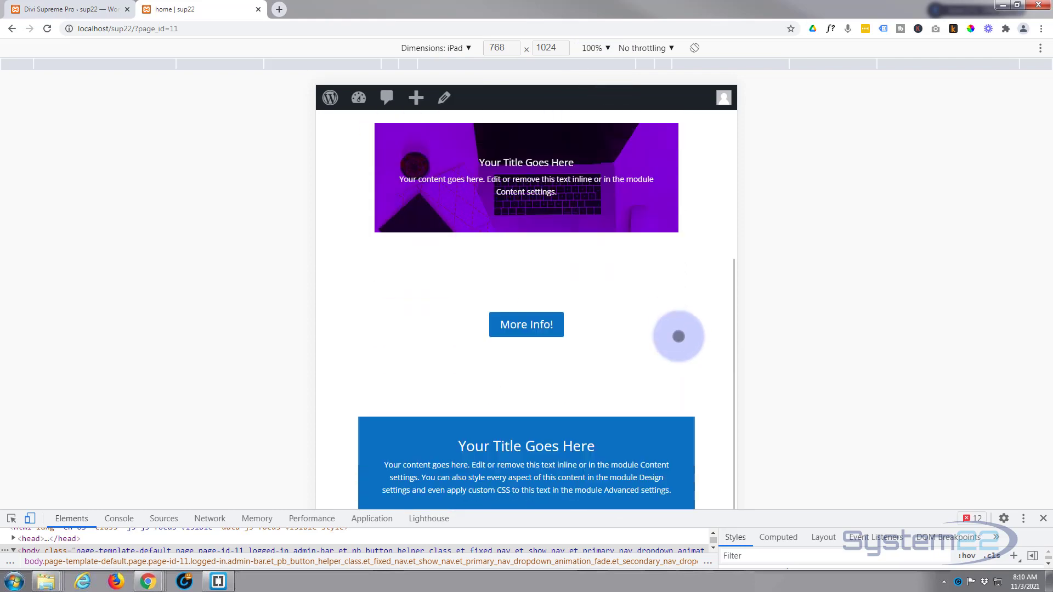
left_click(532, 305)
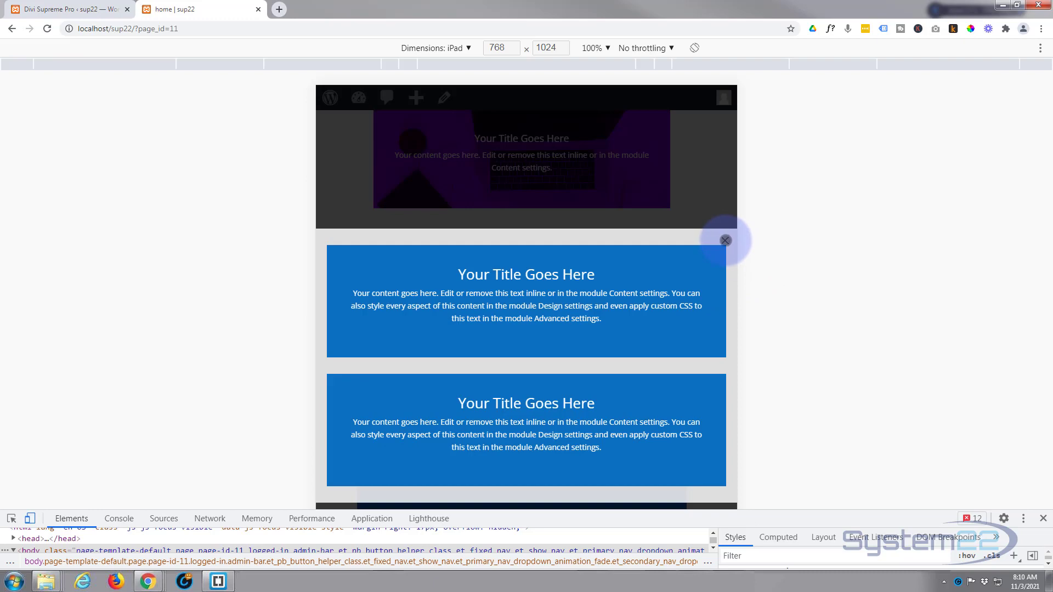
left_click(726, 241)
mouse_move(482, 334)
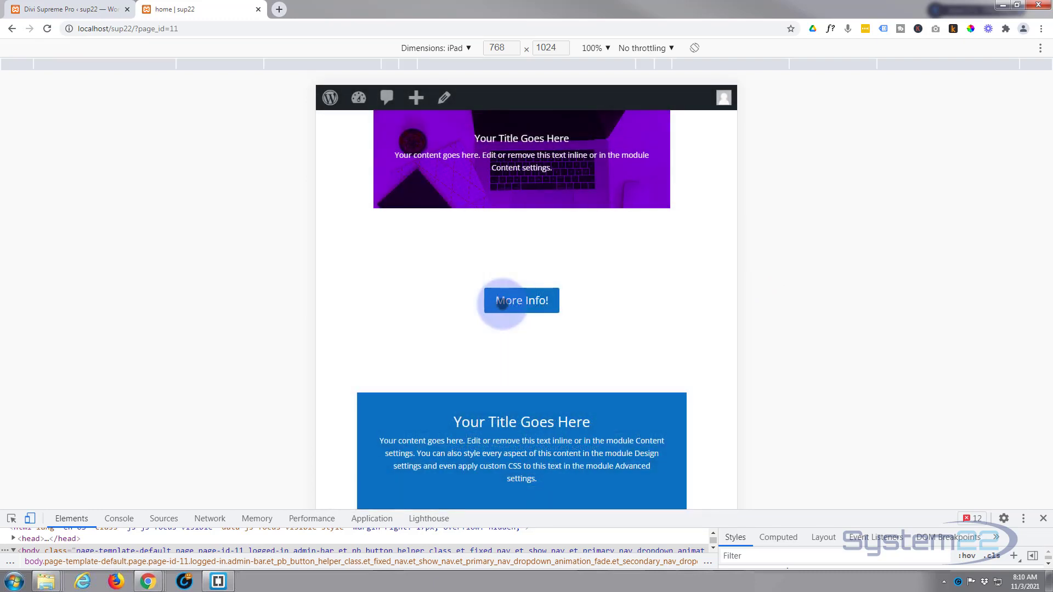
left_click(503, 305)
left_click(697, 186)
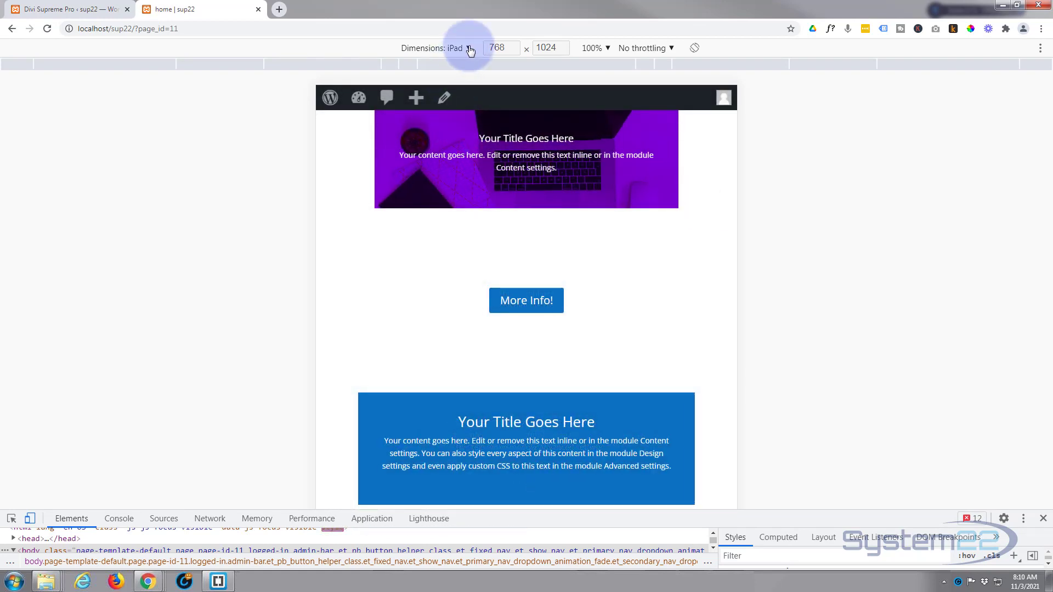
Switch the preview to iPhone X (375×812) and test the popup's stacked blue boxes.
left_click(469, 48)
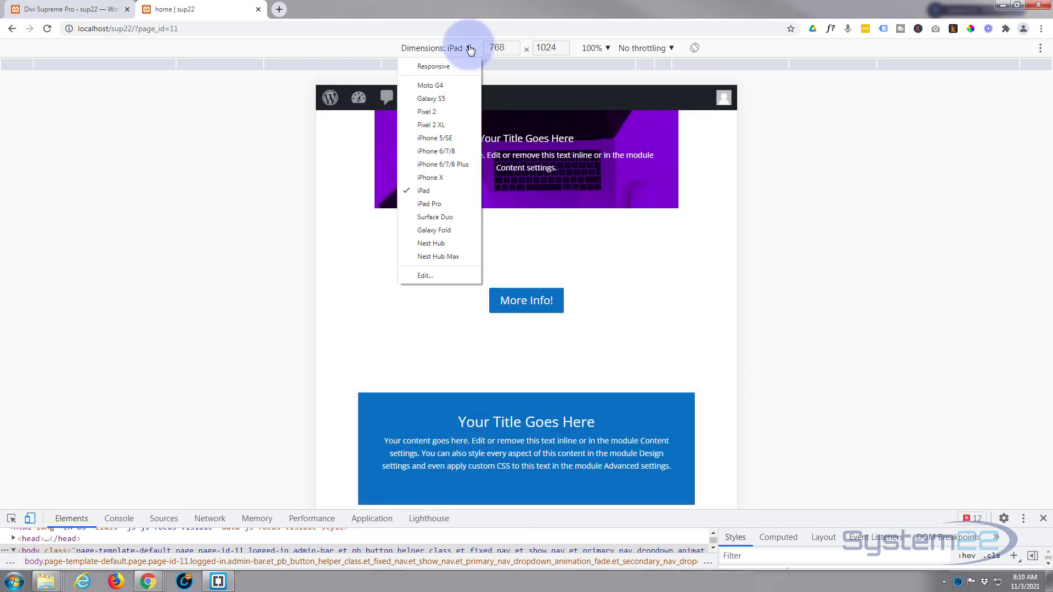
left_click(446, 176)
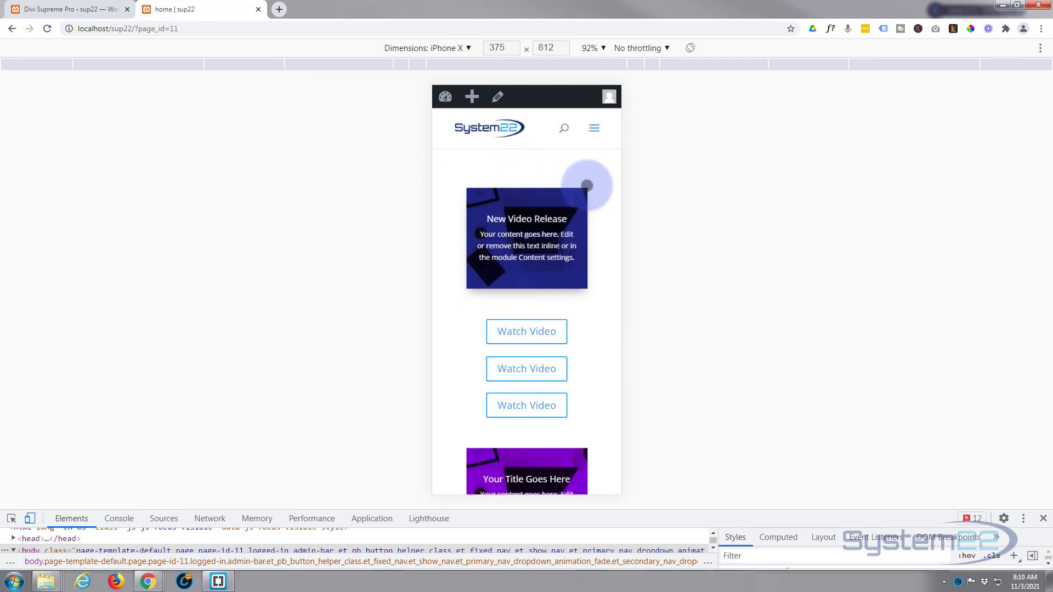
scroll(587, 185, "down", 6)
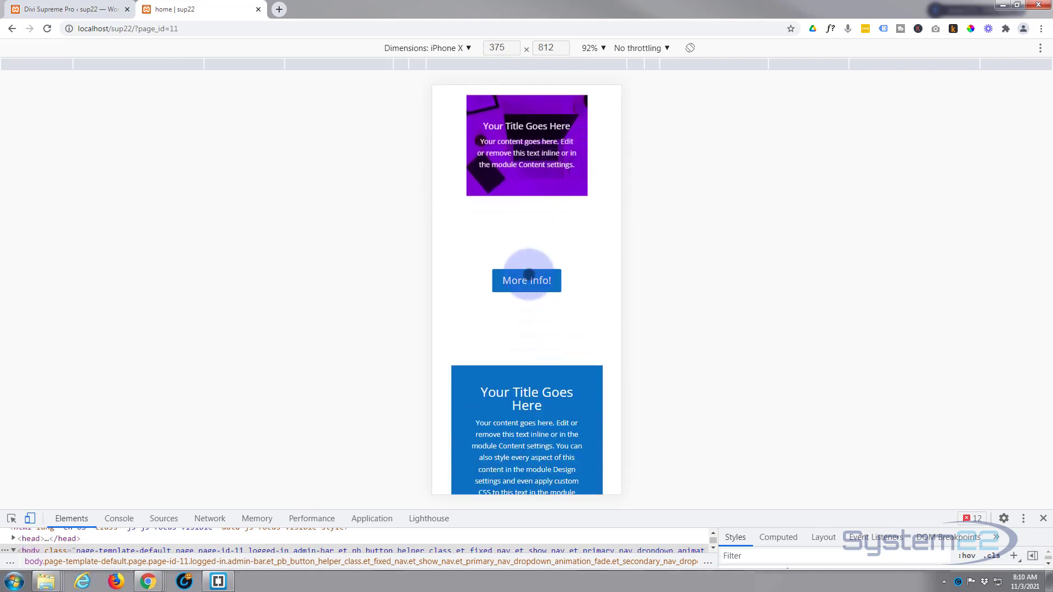
left_click(528, 279)
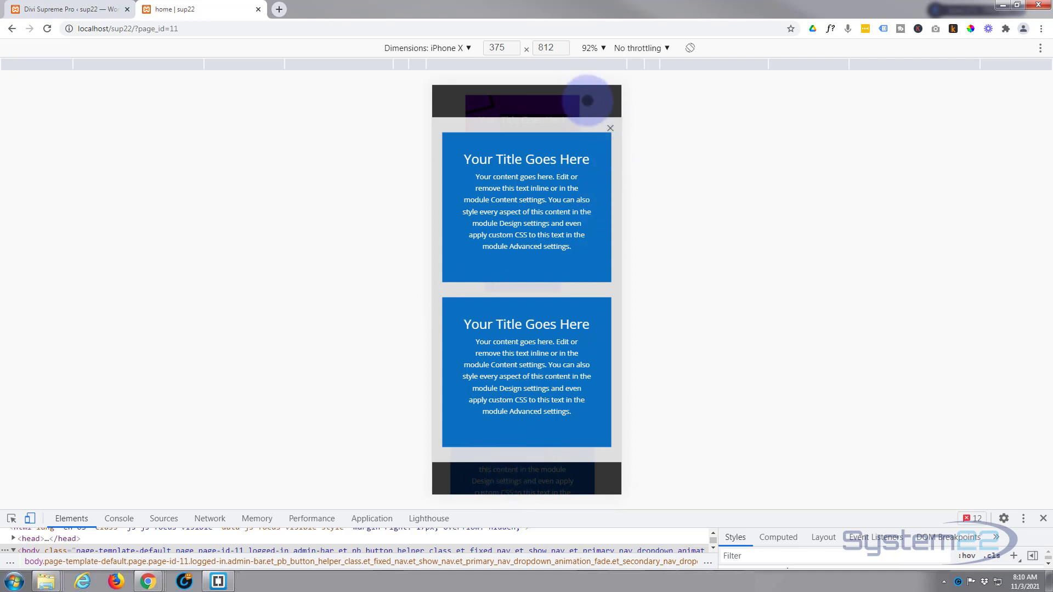
left_click(590, 101)
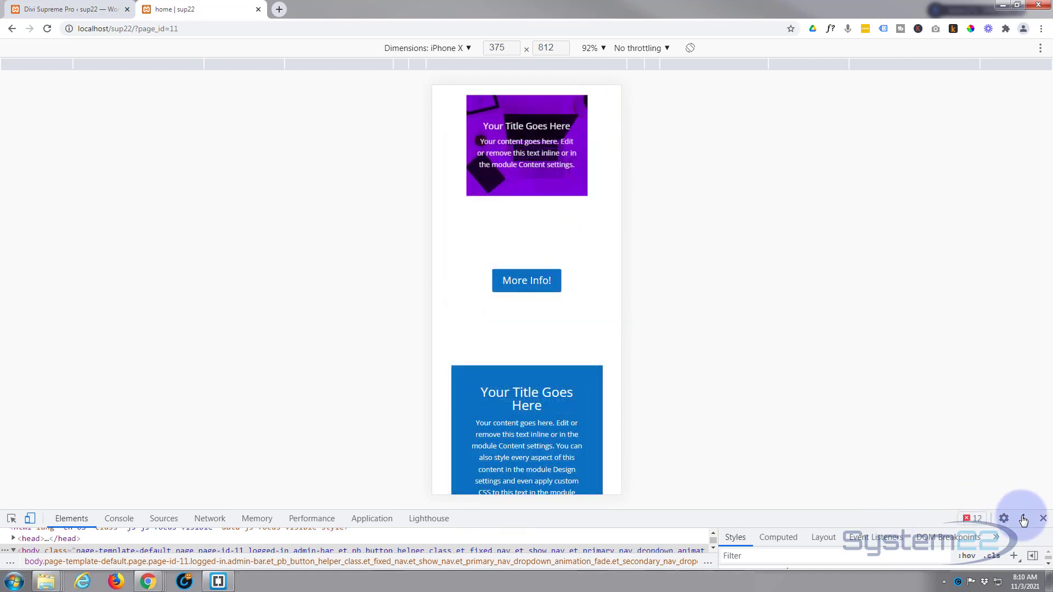
Close DevTools and, at full desktop width, open and close the More Info! popup twice.
left_click(1042, 519)
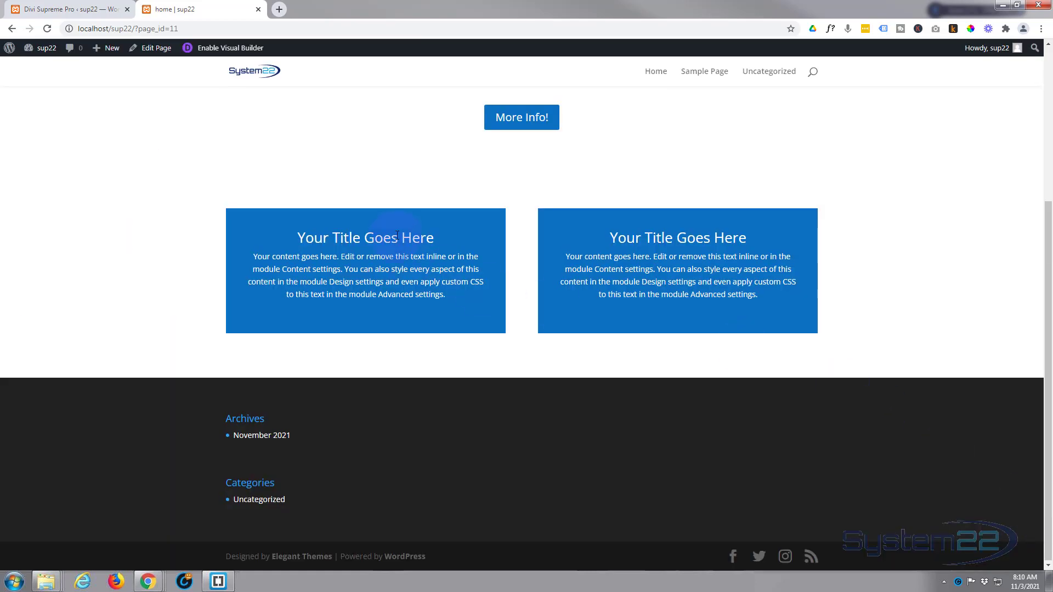
scroll(387, 239, "up", 2)
scroll(388, 240, "up", 2)
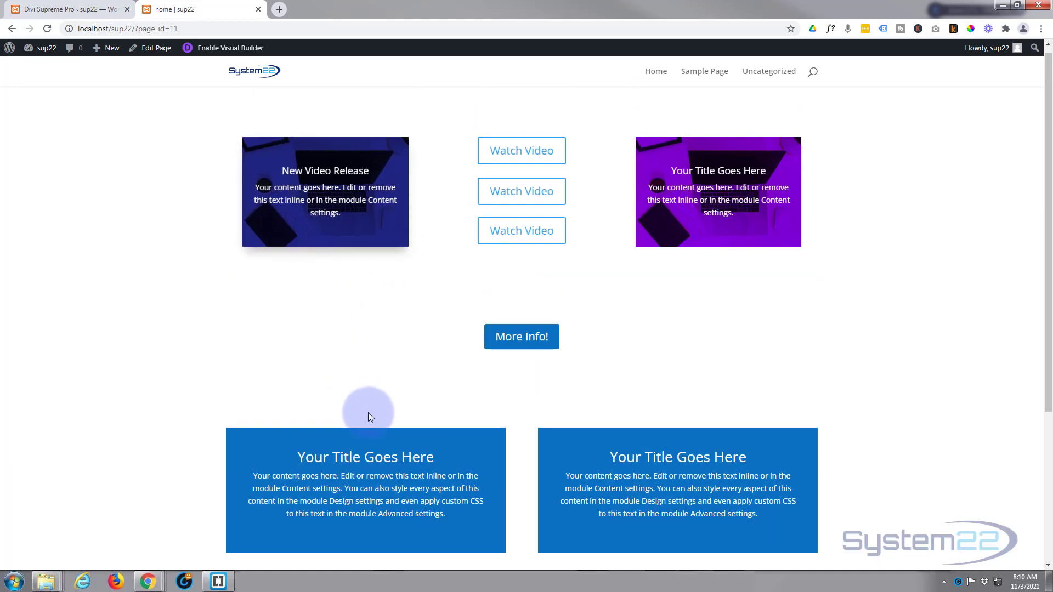
scroll(356, 426, "up", 1)
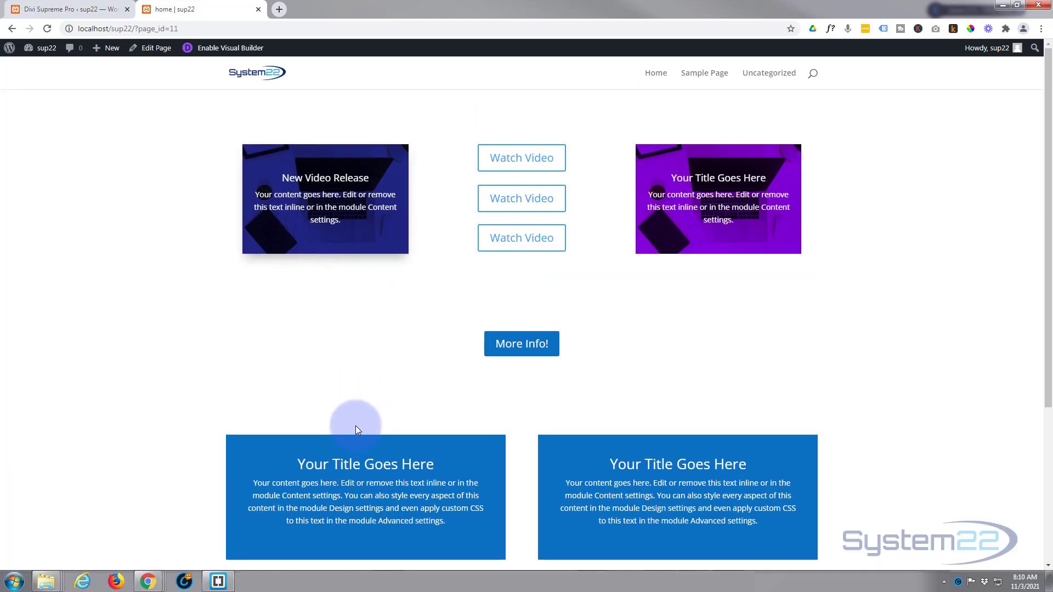
left_click(514, 347)
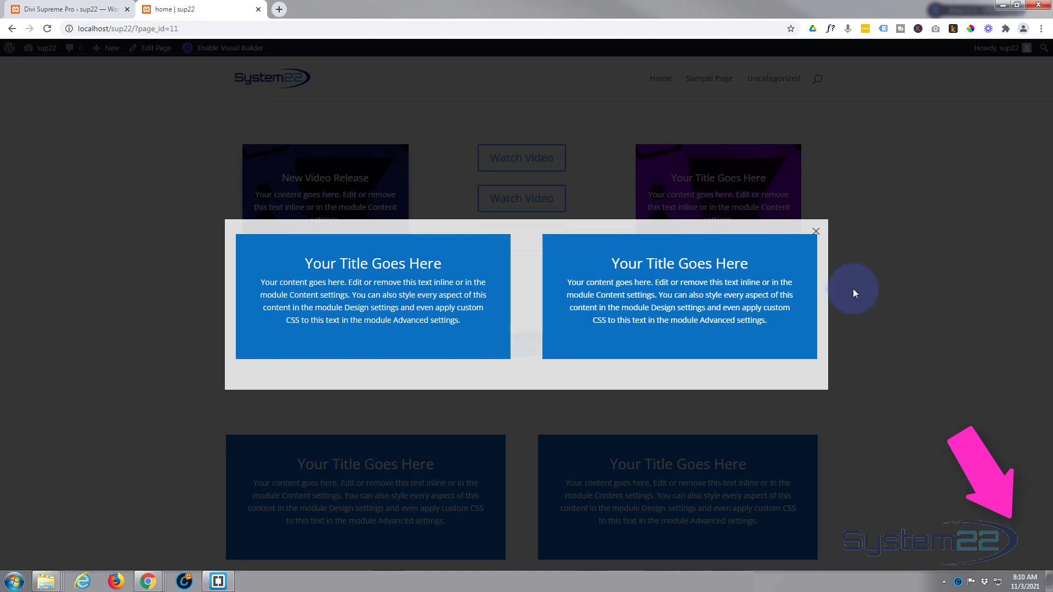
left_click(854, 288)
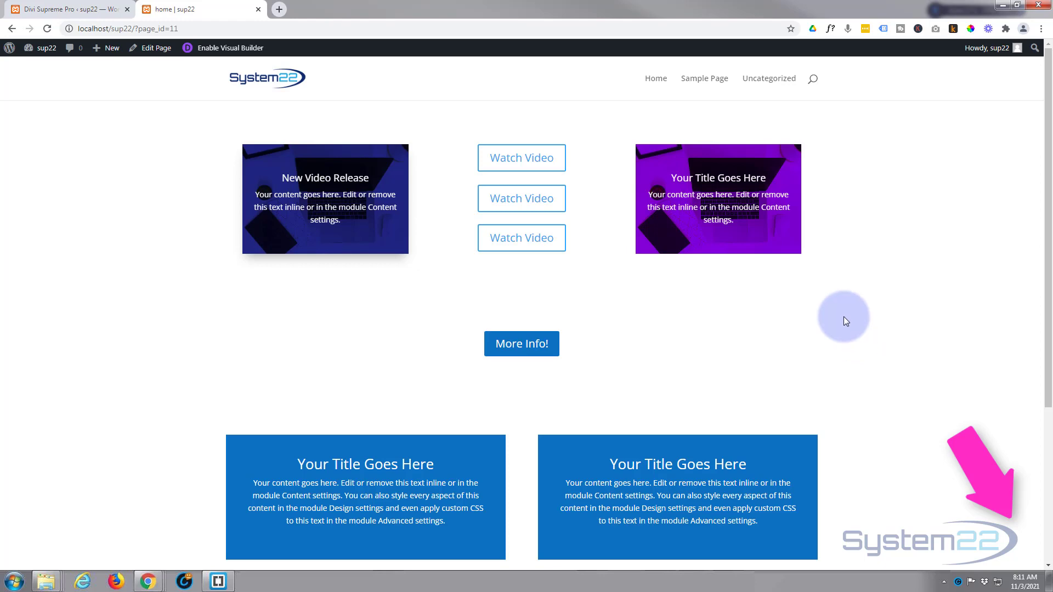
left_click(501, 347)
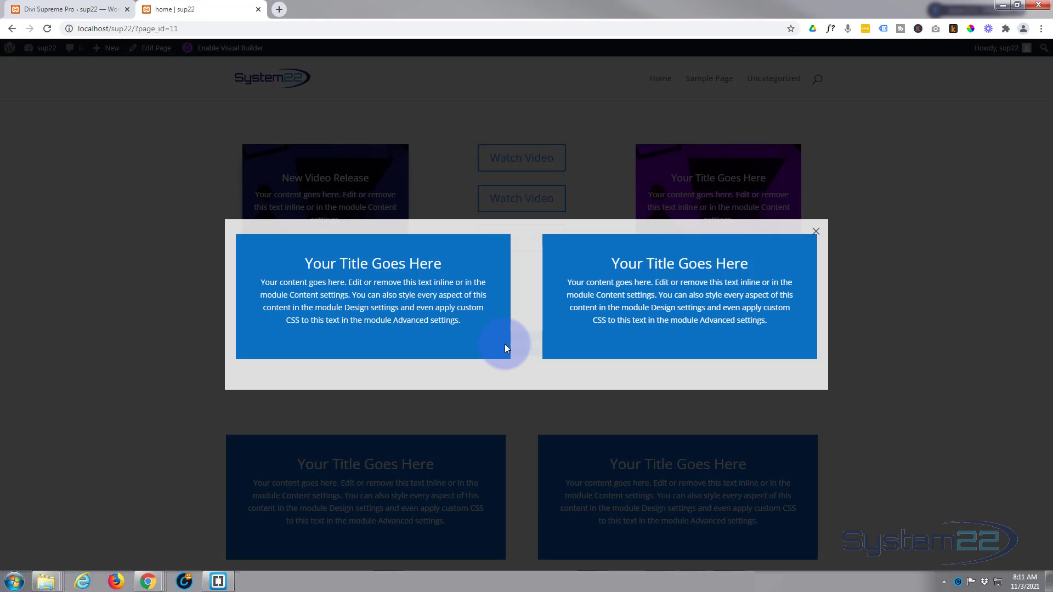
left_click(455, 423)
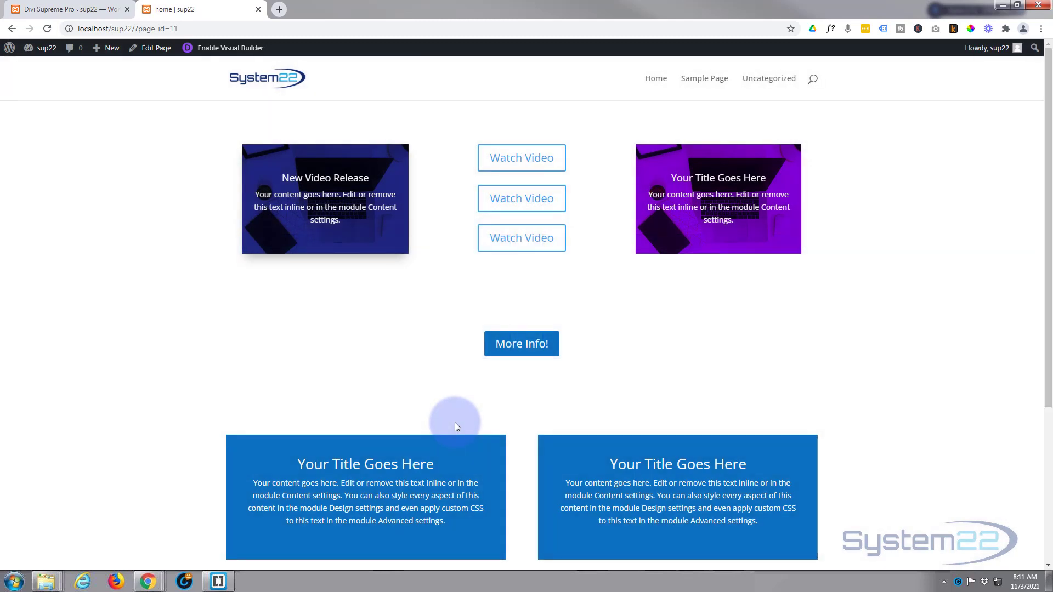